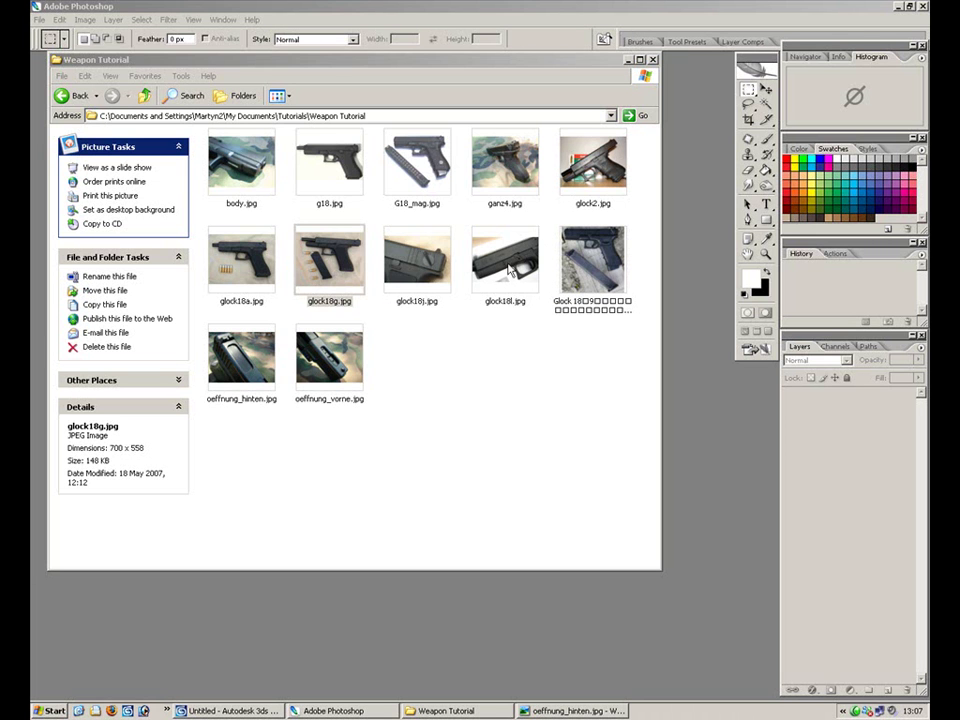
# Look over the pistol reference photos in the Weapon Tutorial folder
pyautogui.click(243, 711)
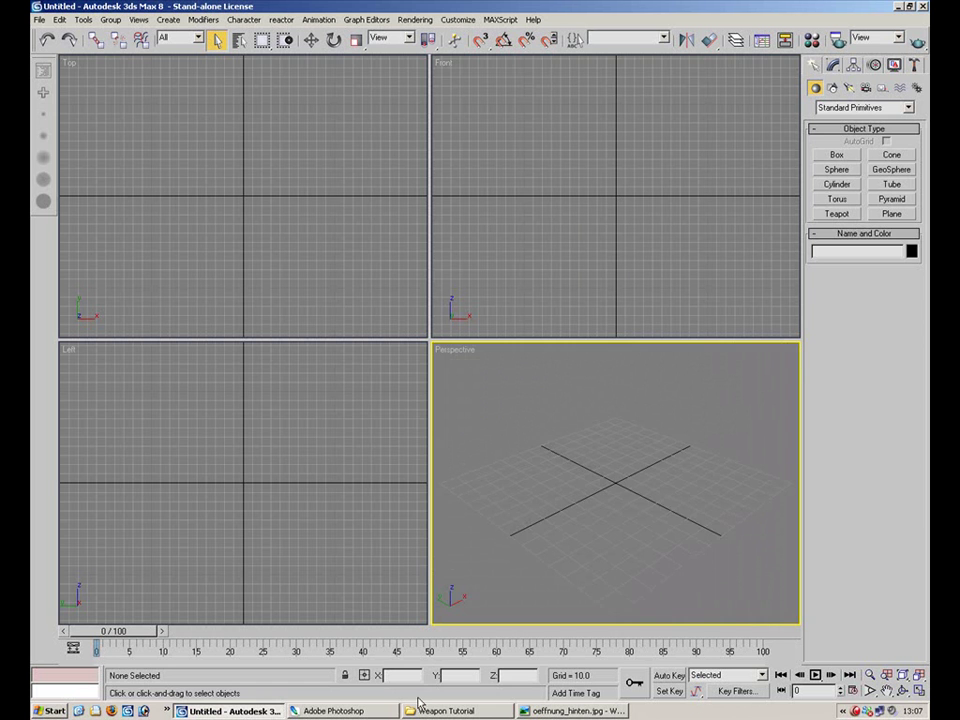
pyautogui.click(376, 711)
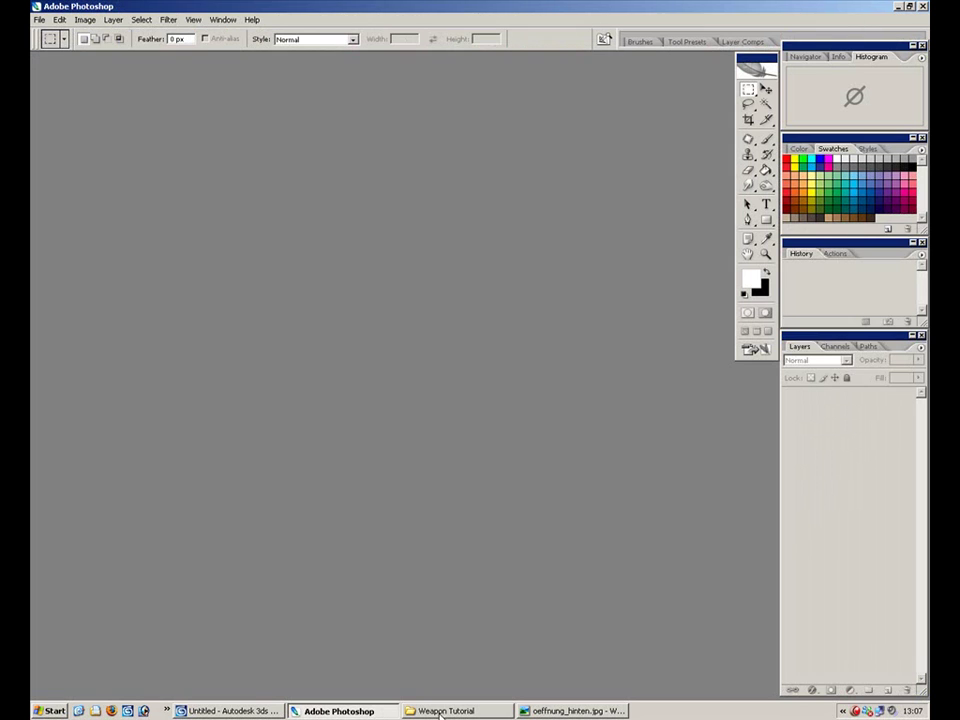
pyautogui.click(447, 711)
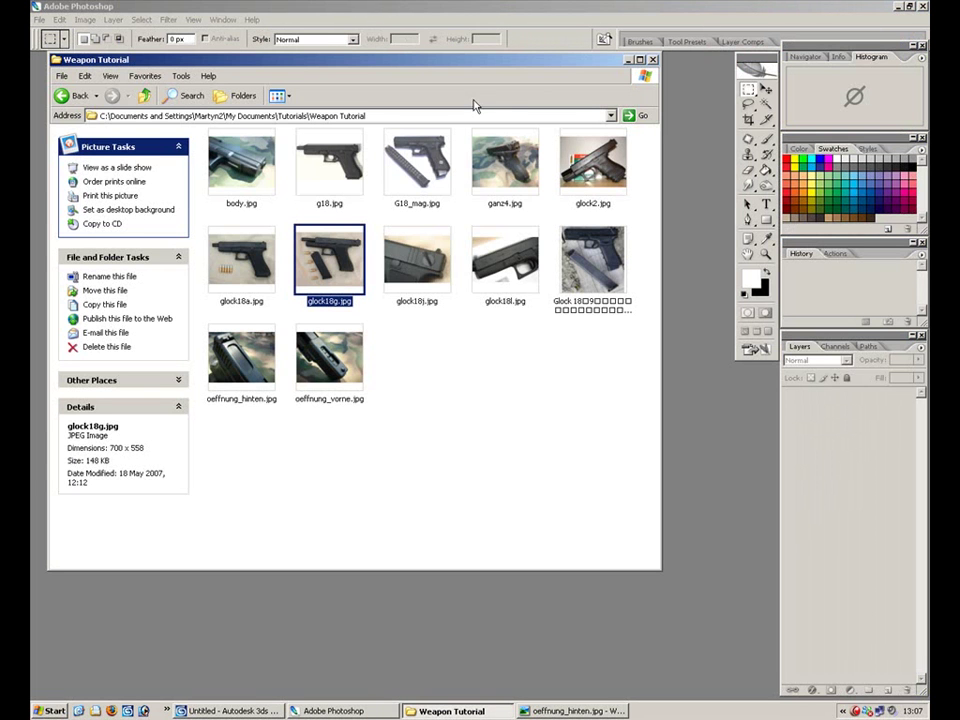
pyautogui.moveTo(443, 67); pyautogui.dragTo(635, 167)
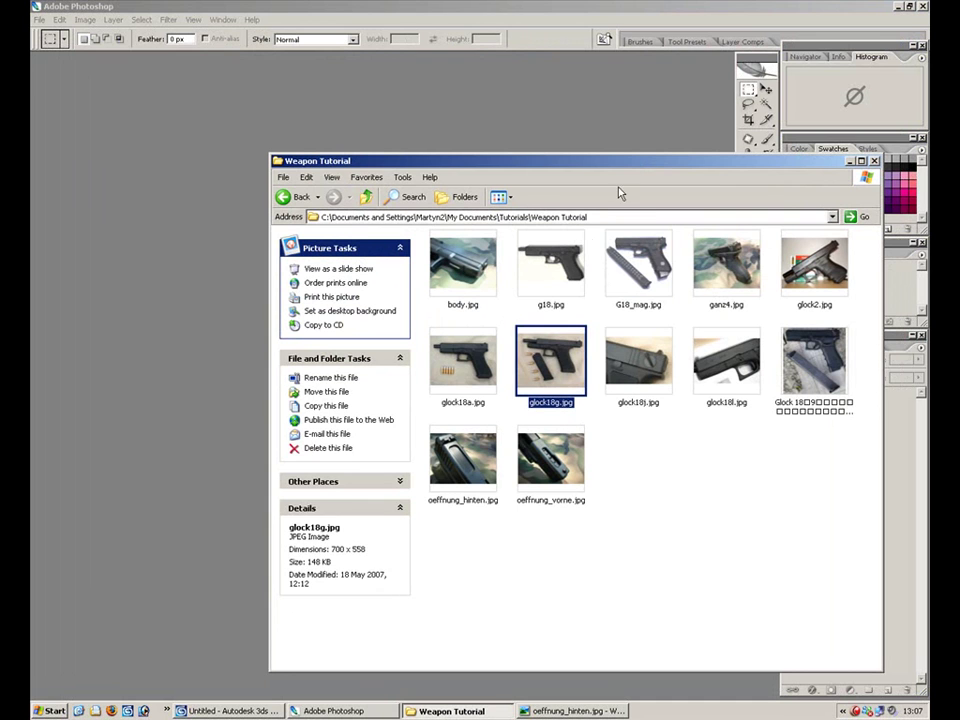
pyautogui.click(577, 250)
pyautogui.click(655, 252)
pyautogui.click(733, 255)
pyautogui.click(810, 260)
pyautogui.click(730, 358)
pyautogui.click(785, 368)
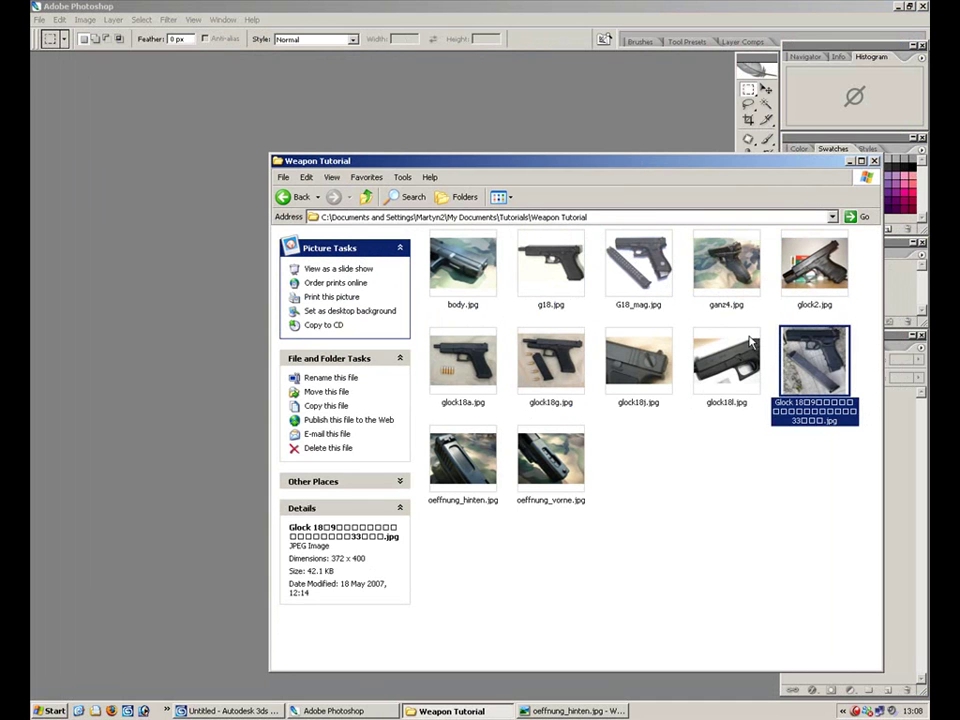
pyautogui.click(681, 463)
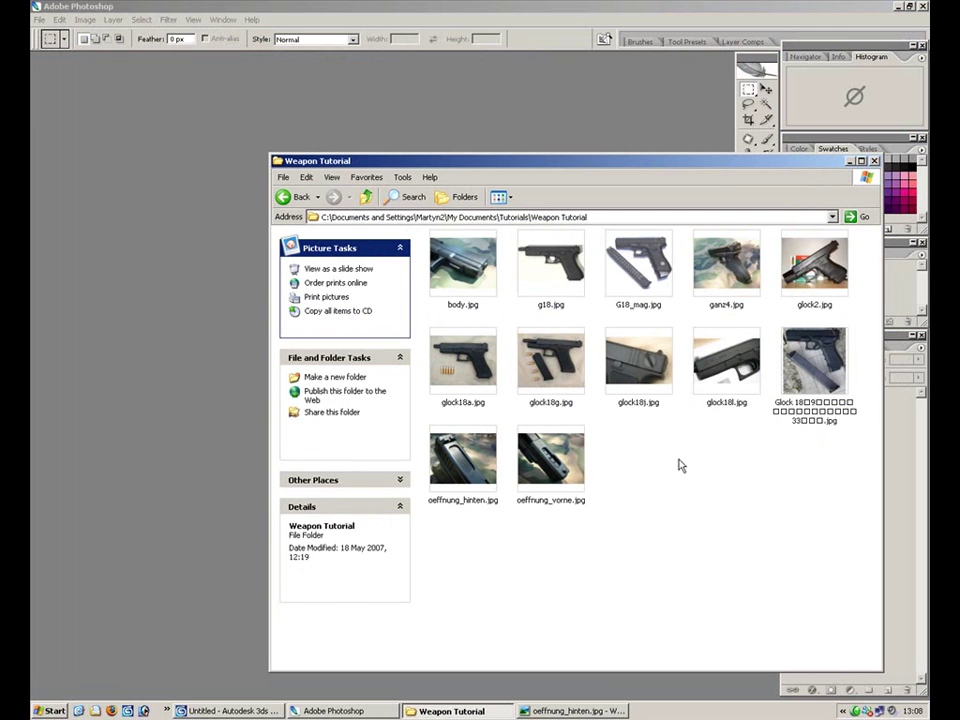
# Open g18.jpg from the Weapon Tutorial folder in Photoshop and enlarge its document window around the whole image
pyautogui.click(558, 265)
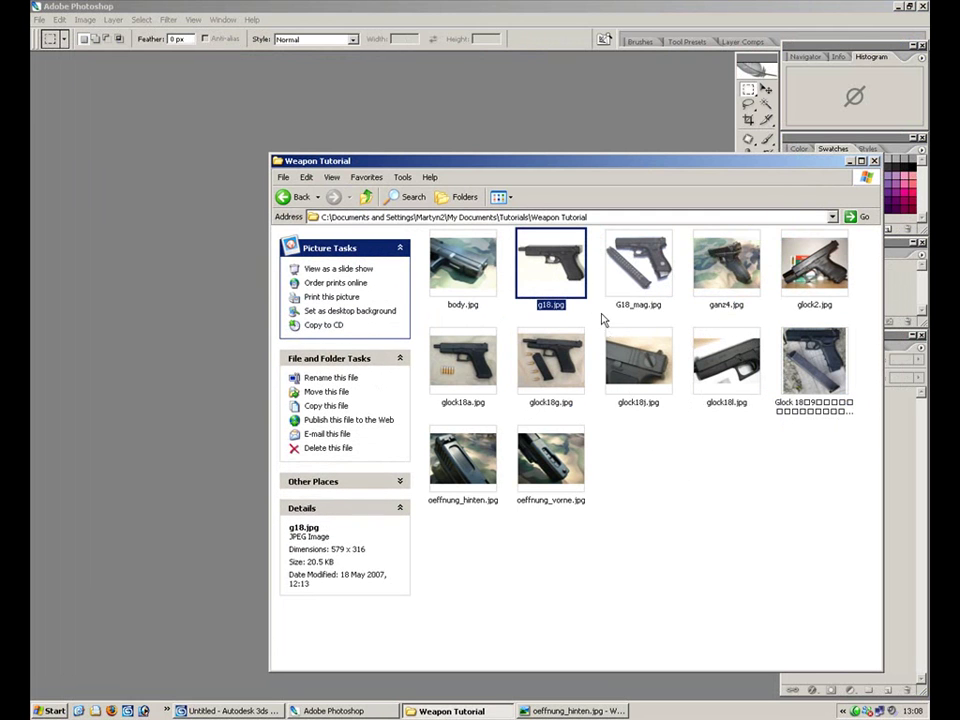
pyautogui.moveTo(560, 248); pyautogui.dragTo(190, 202)
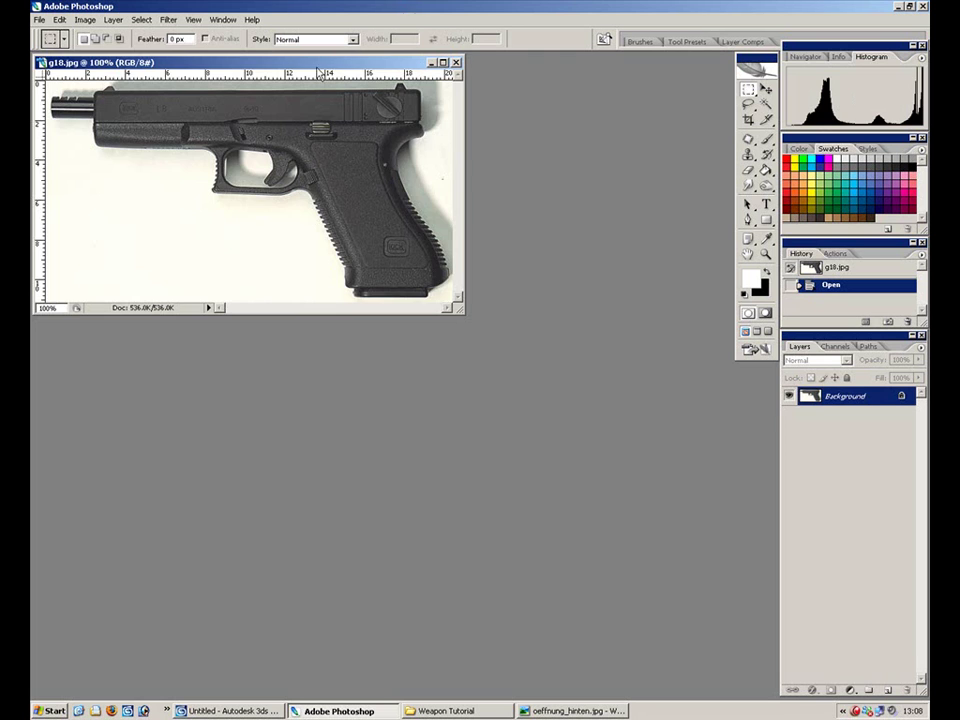
pyautogui.moveTo(232, 60); pyautogui.dragTo(347, 172)
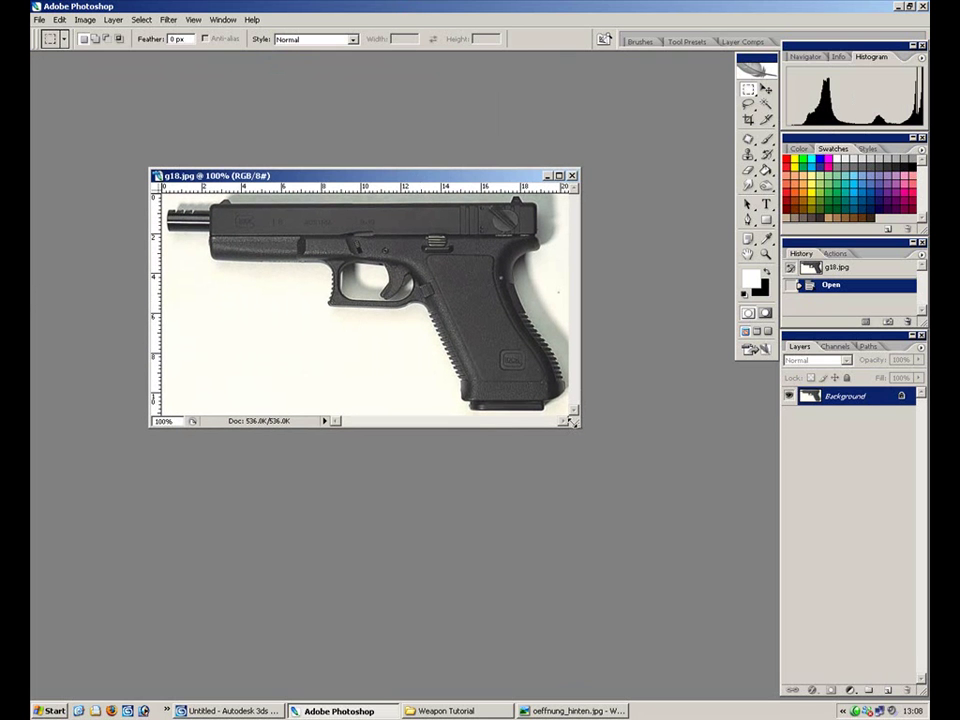
pyautogui.moveTo(577, 425); pyautogui.dragTo(716, 640)
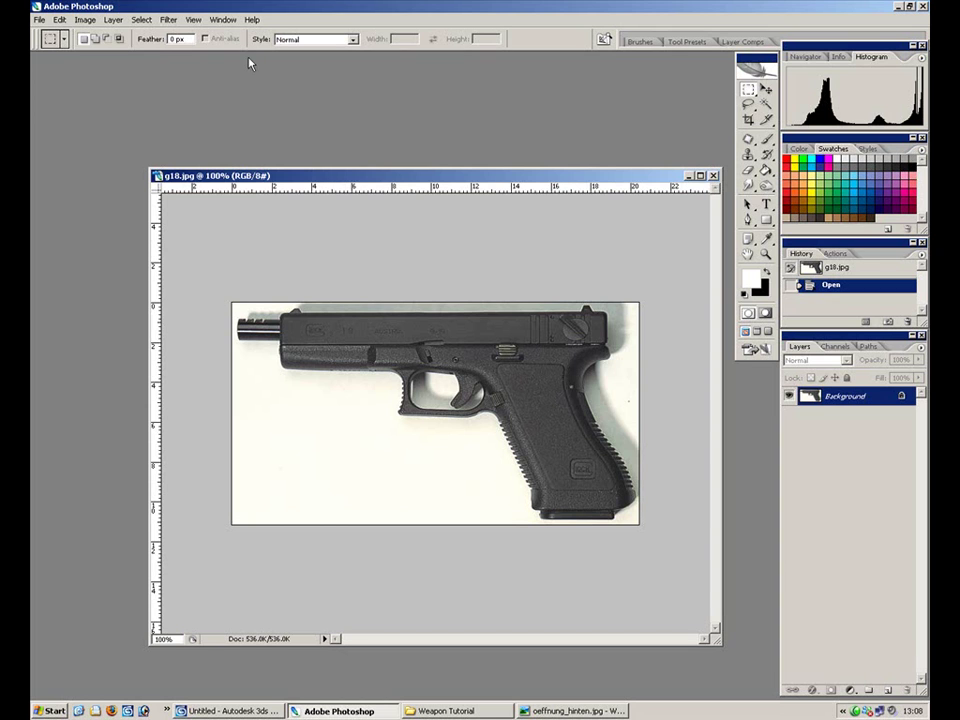
# Darken the g18.jpg image with a Brightness/Contrast adjustment, setting the brightness to -30
pyautogui.click(85, 19)
pyautogui.moveTo(140, 52)
pyautogui.click(279, 127)
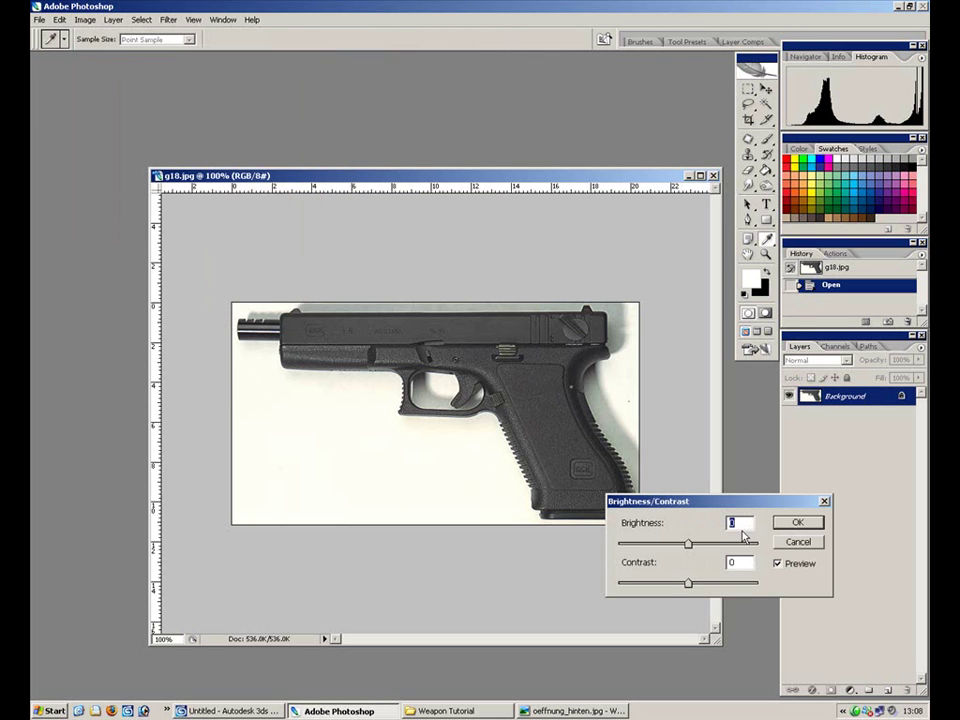
pyautogui.write('-10')
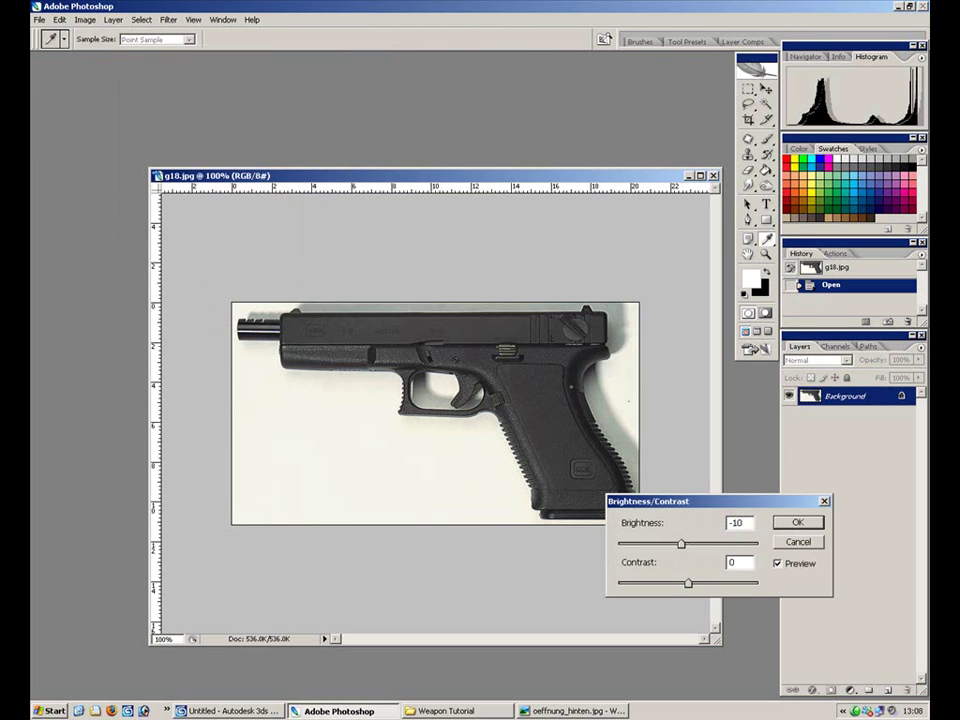
pyautogui.press('BackSpace')
pyautogui.write('30')
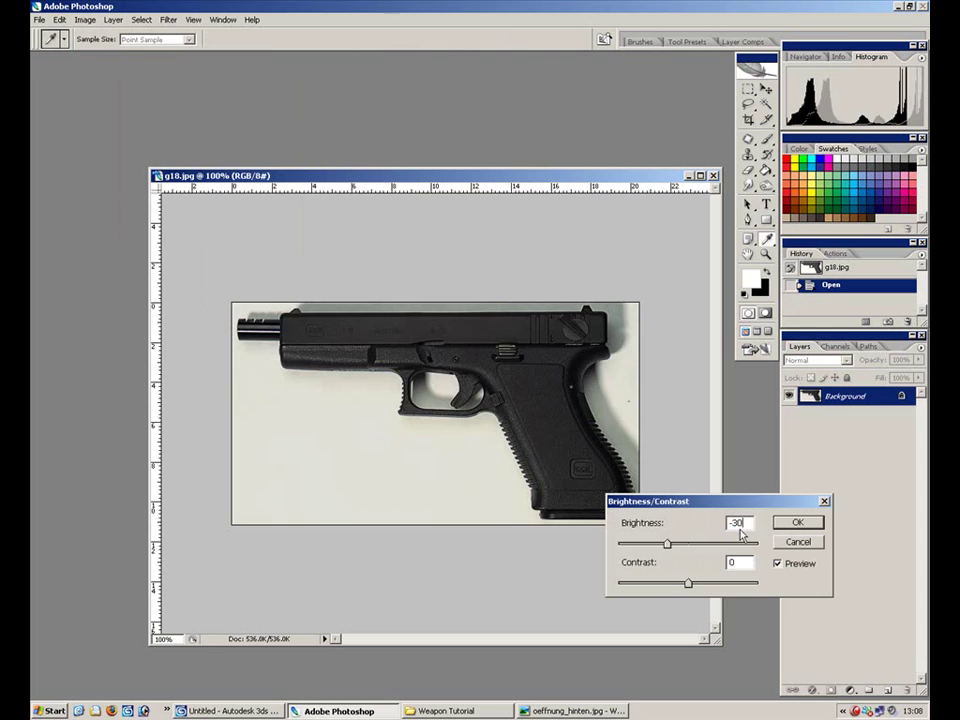
pyautogui.press('BackSpace')
pyautogui.press('BackSpace')
pyautogui.write('40')
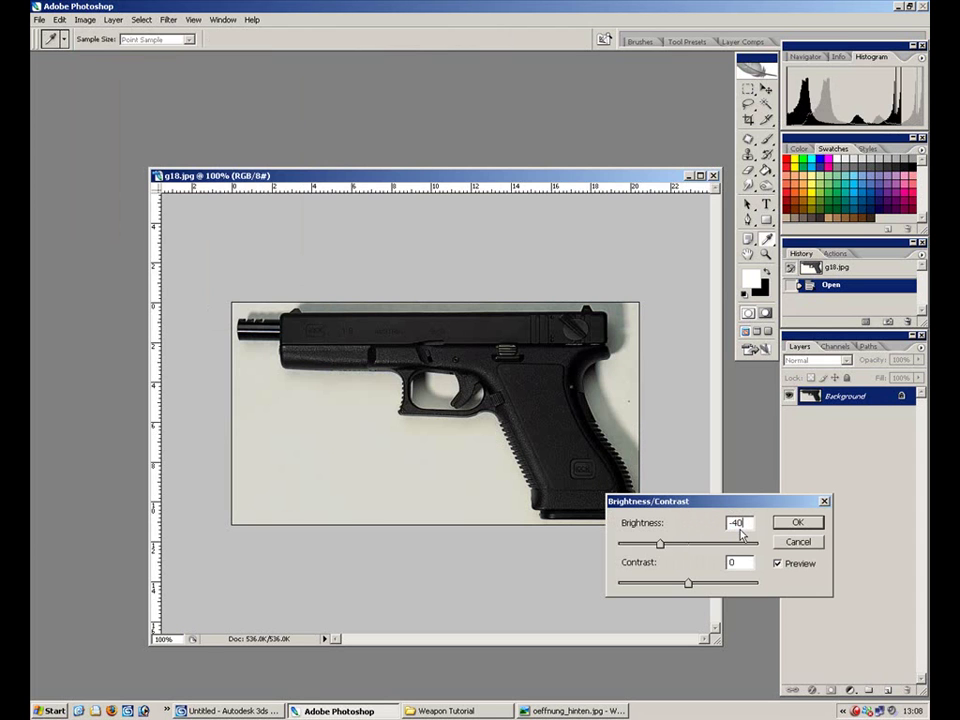
pyautogui.press('BackSpace')
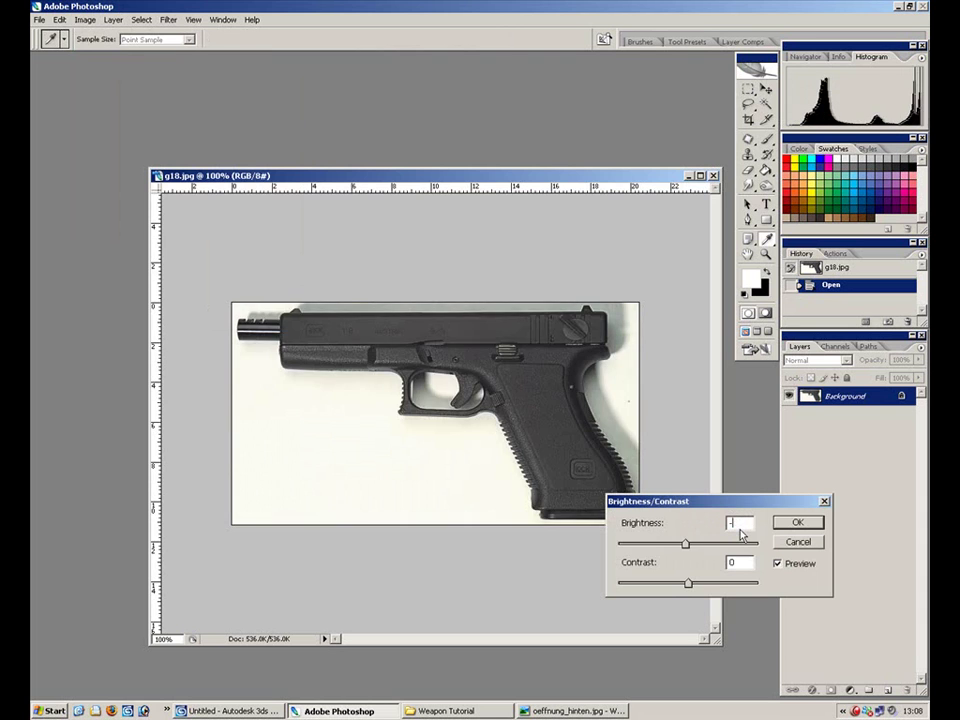
pyautogui.write('30')
pyautogui.click(797, 521)
pyautogui.press('m')
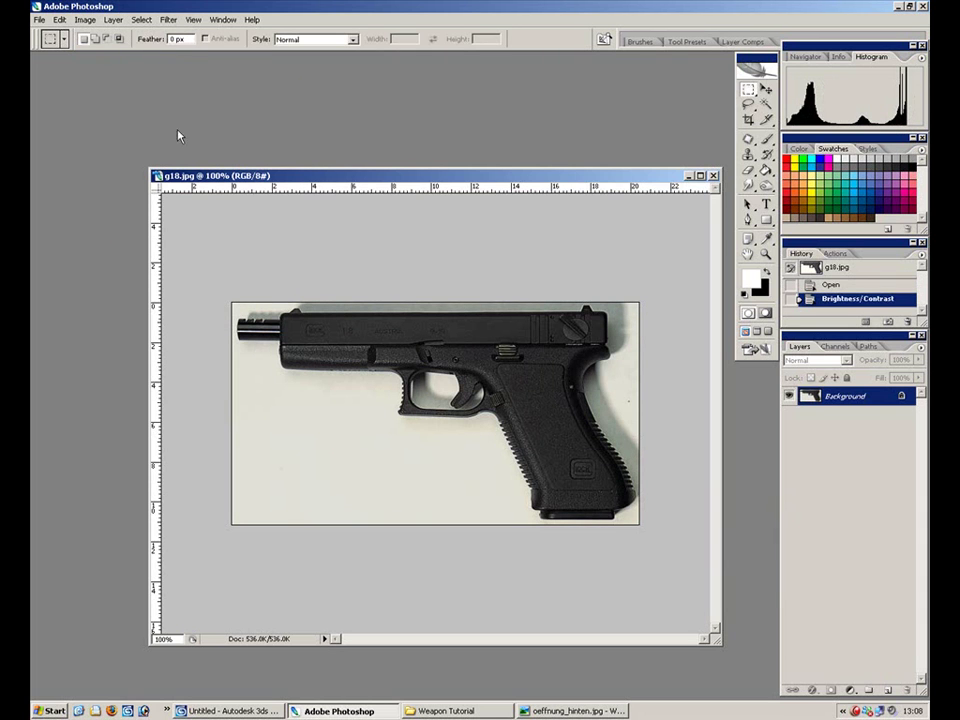
# Save the darkened image over the original g18.jpg file
pyautogui.click(38, 19)
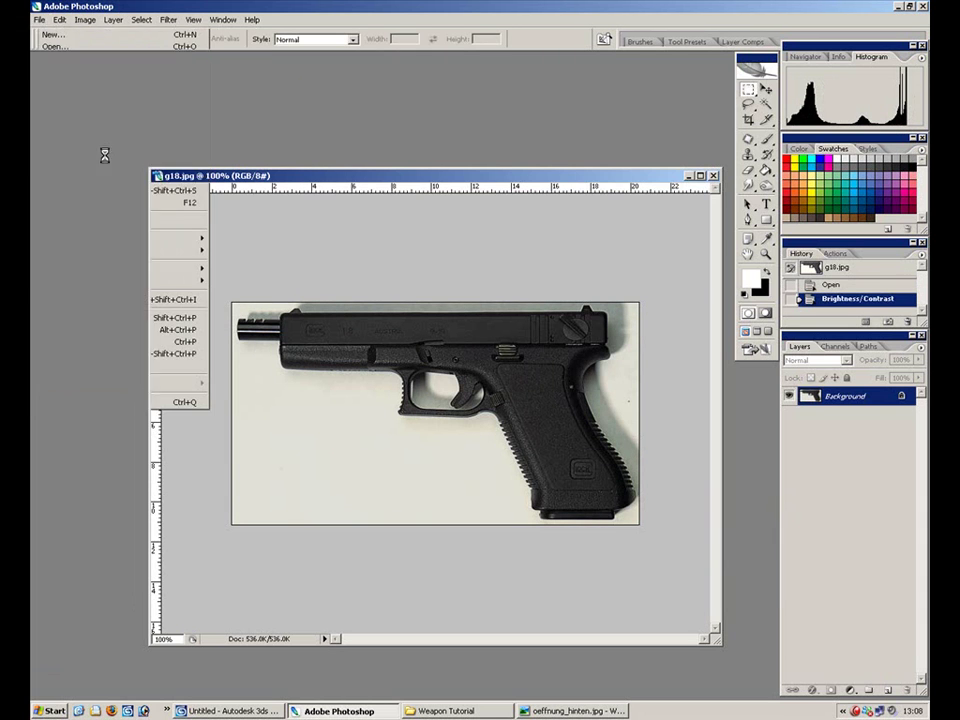
pyautogui.click(138, 153)
pyautogui.click(578, 176)
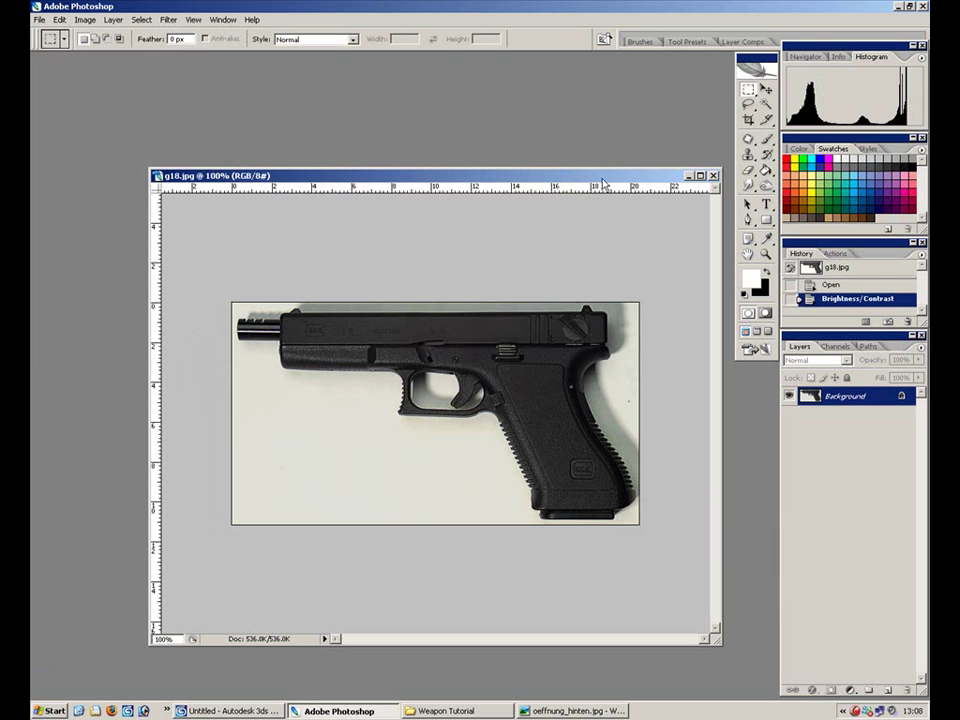
# Switch to 3ds Max and draw a plane about 193 by 300 units in the Left viewport, with 1 length and 1 width segment
pyautogui.click(262, 711)
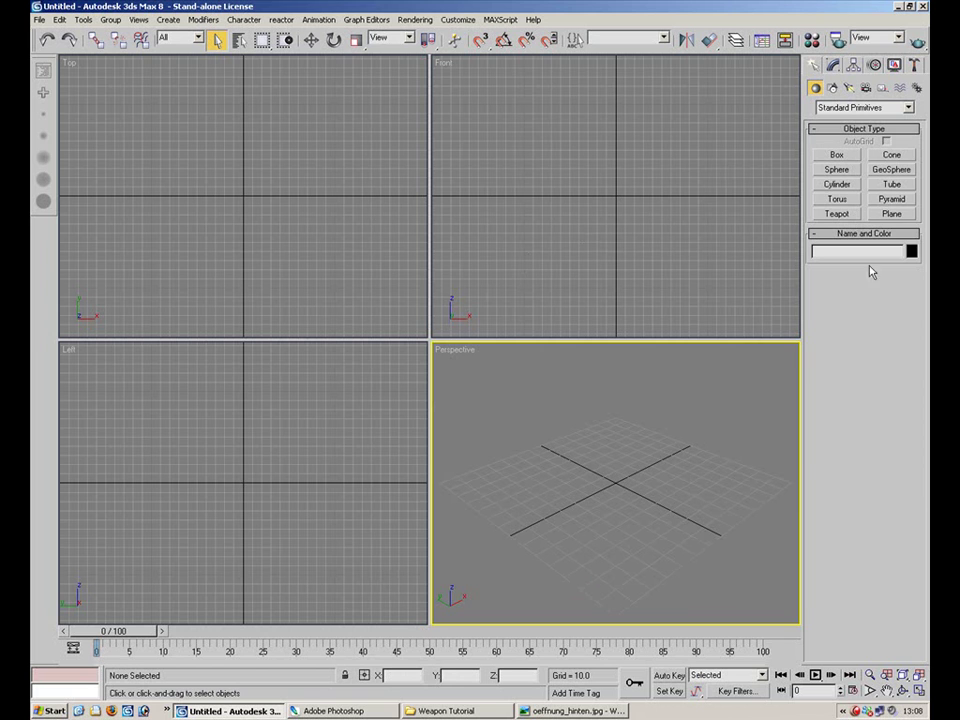
pyautogui.click(891, 214)
pyautogui.moveTo(878, 379); pyautogui.dragTo(784, 391)
pyautogui.write('1')
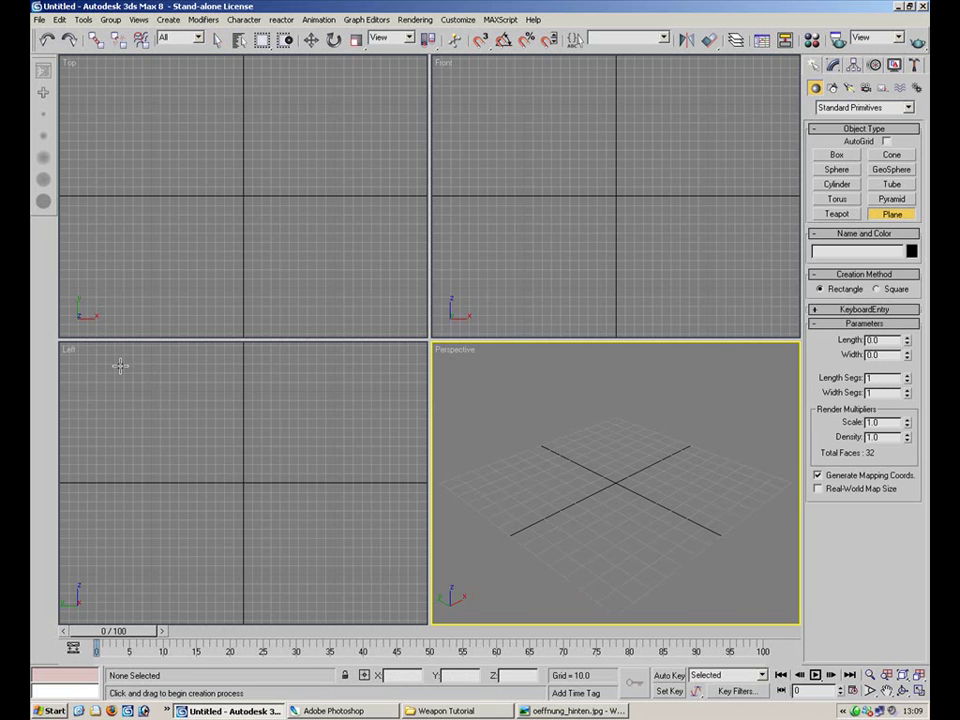
pyautogui.moveTo(100, 391); pyautogui.dragTo(374, 569)
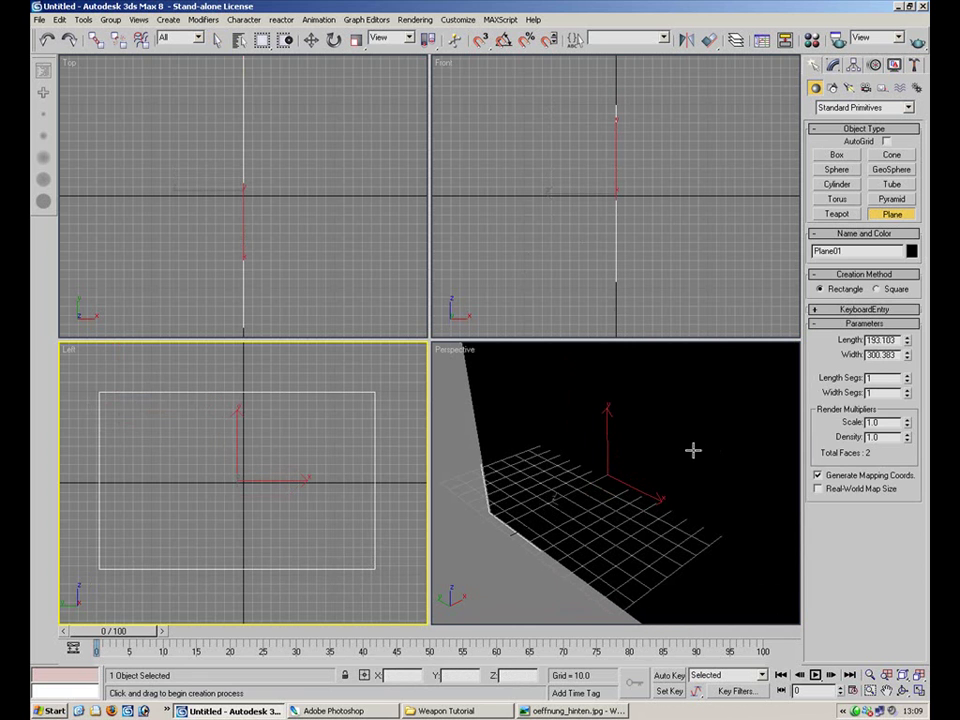
# Check the pixel dimensions of g18.jpg in its folder and set the plane's width to 579 and length to 316
pyautogui.keyDown('alt'); pyautogui.moveTo(648, 448); pyautogui.dragTo(403, 491, button='middle'); pyautogui.keyUp('alt')
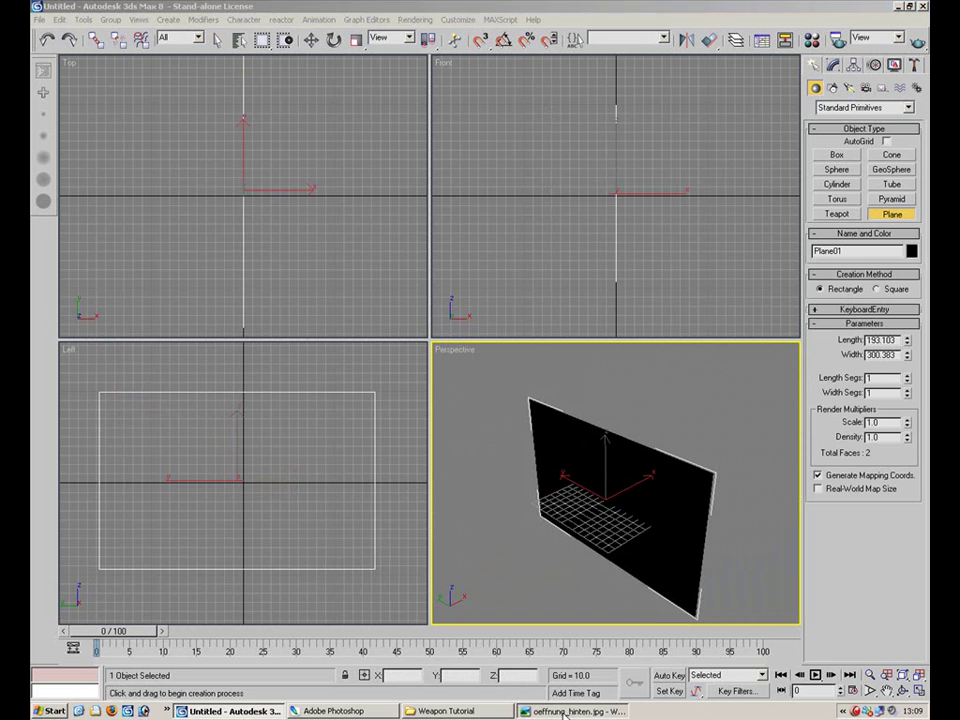
pyautogui.click(520, 711)
pyautogui.click(518, 712)
pyautogui.click(448, 711)
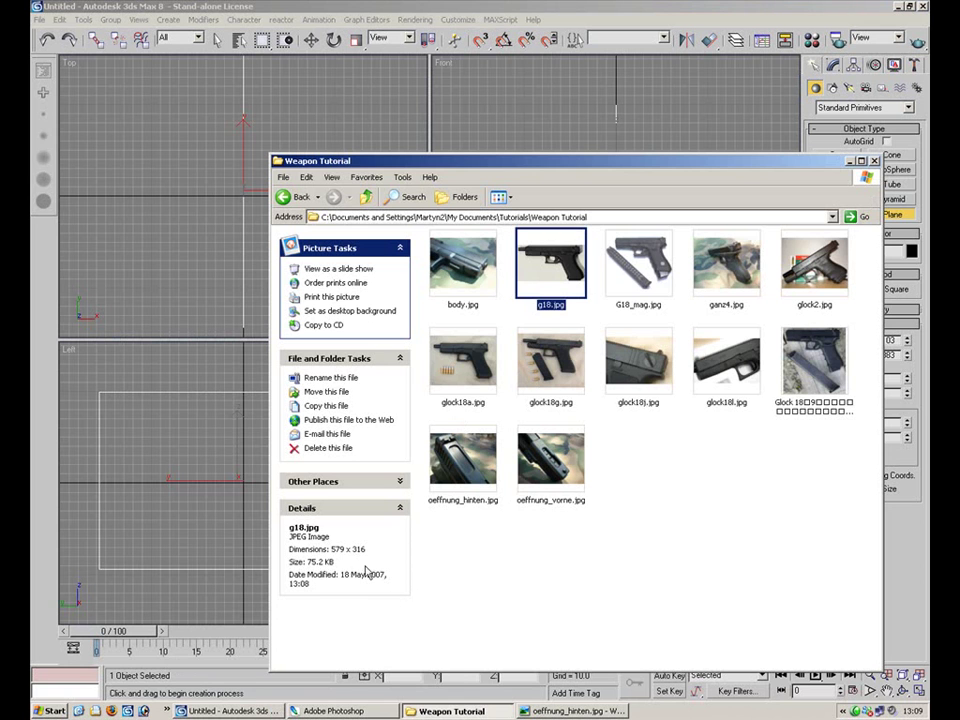
pyautogui.click(213, 418)
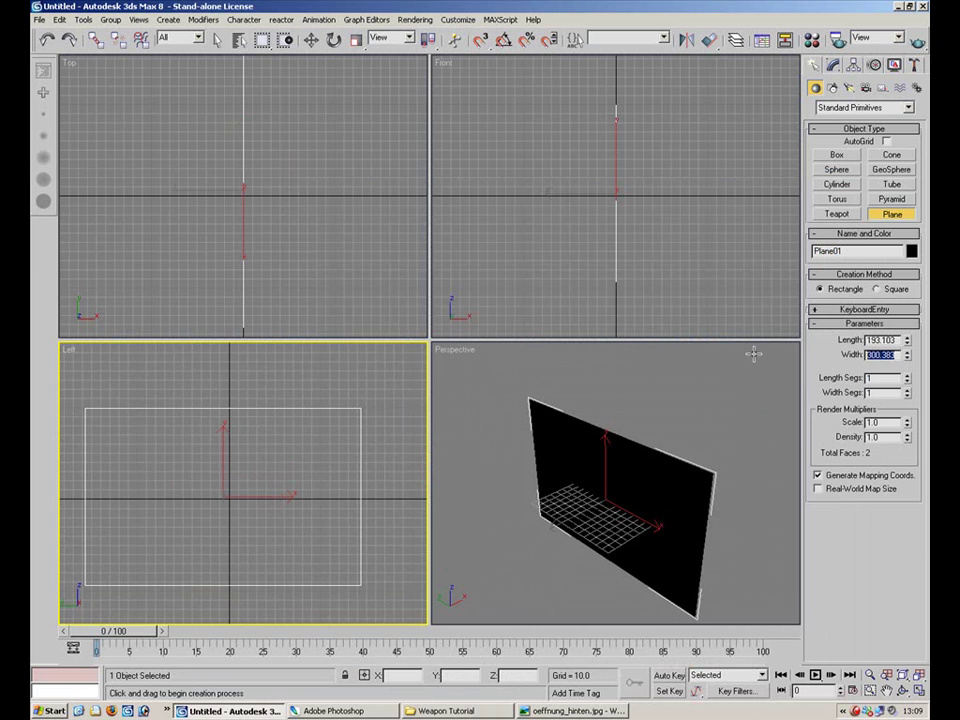
pyautogui.write('579')
pyautogui.hotkey('shift', 'Tab')
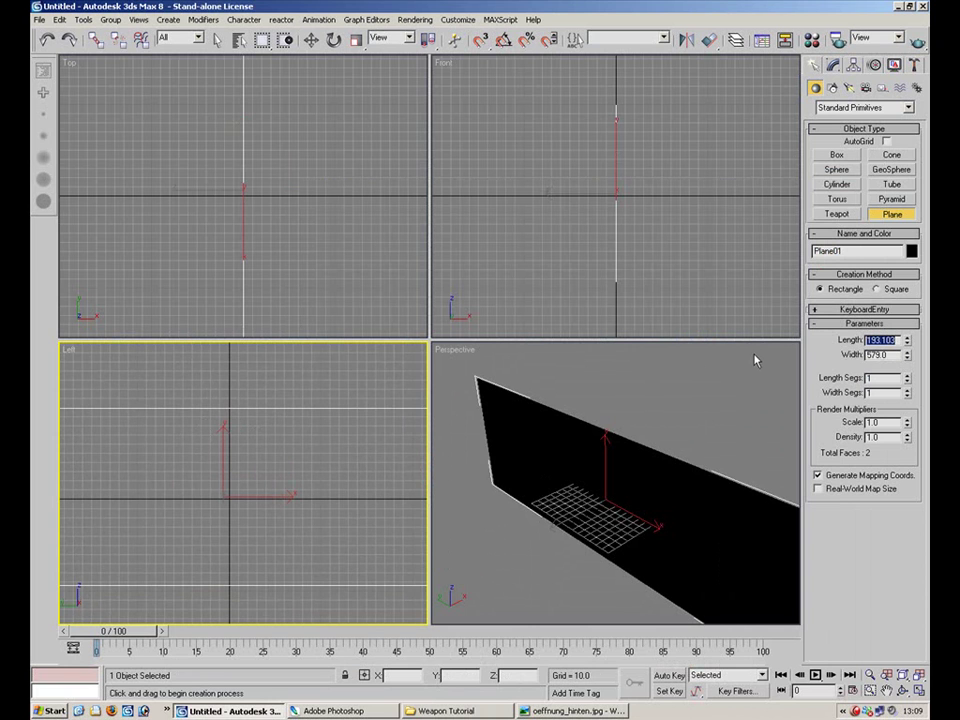
pyautogui.write('316')
pyautogui.press('Return')
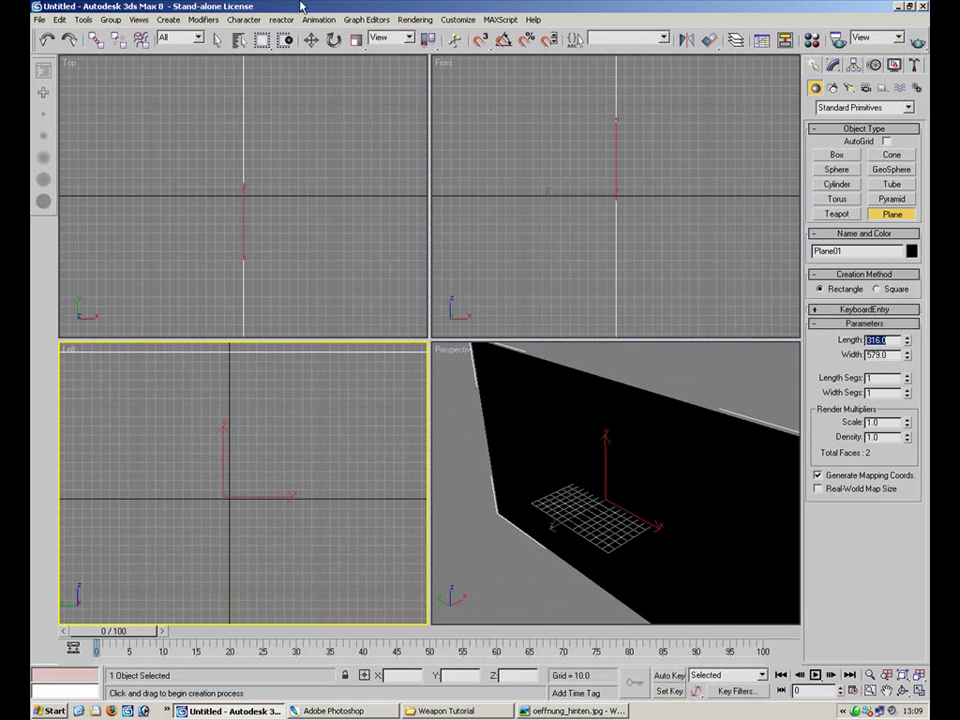
# Move the plane along the X axis to about X 87
pyautogui.click(311, 40)
pyautogui.click(660, 466)
pyautogui.moveTo(603, 463); pyautogui.dragTo(649, 445)
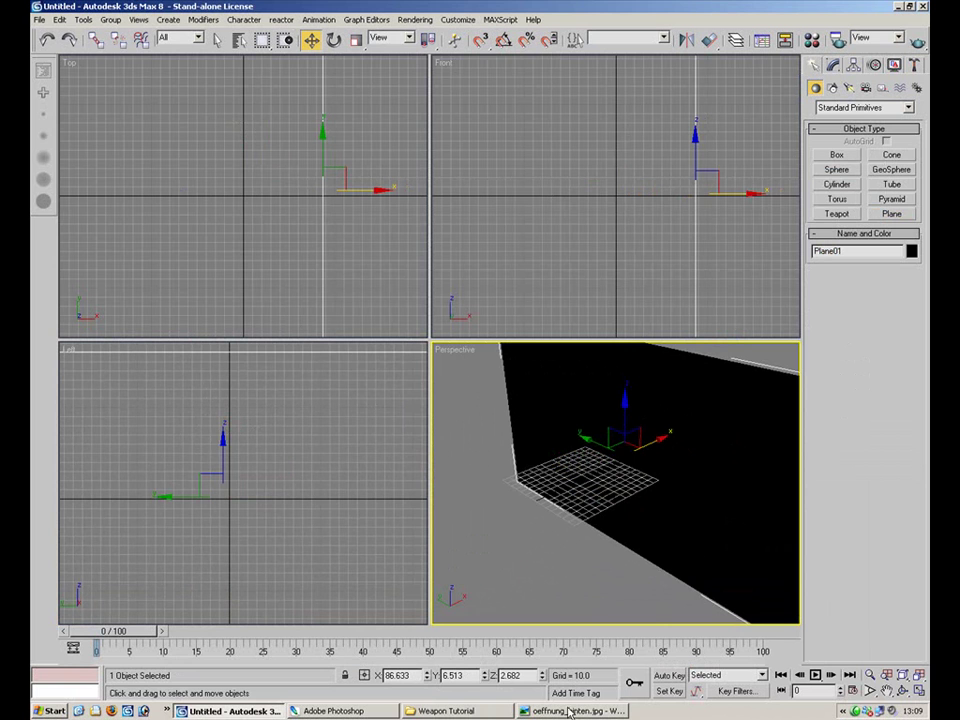
# Use g18.jpg as the diffuse map of the second material slot and assign that material to the plane
pyautogui.press('m')
pyautogui.click(184, 108)
pyautogui.click(474, 711)
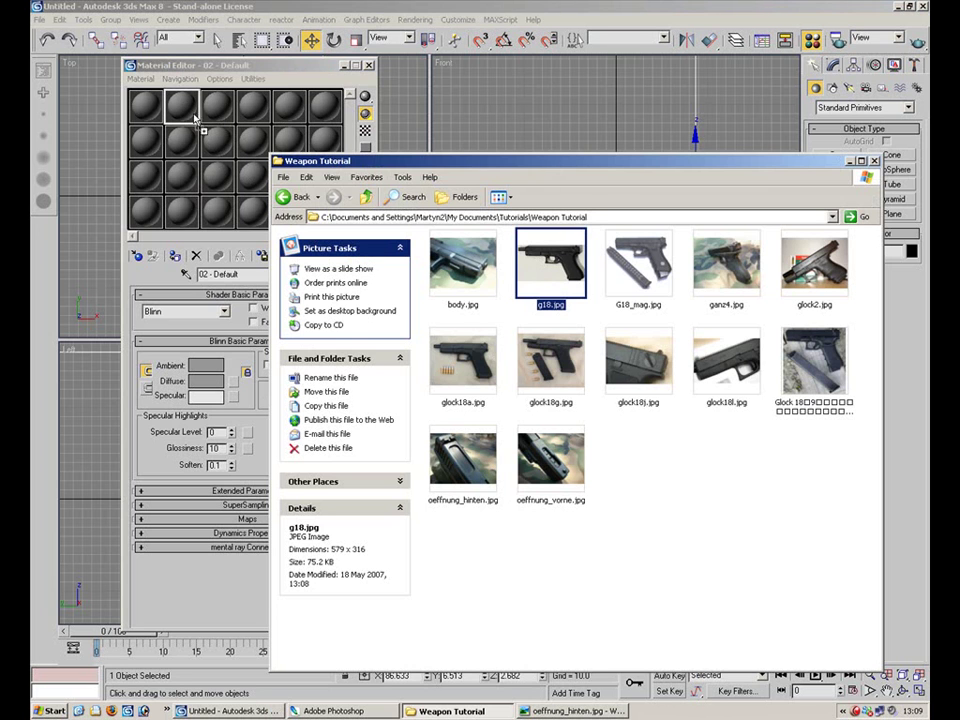
pyautogui.click(874, 161)
pyautogui.click(174, 106)
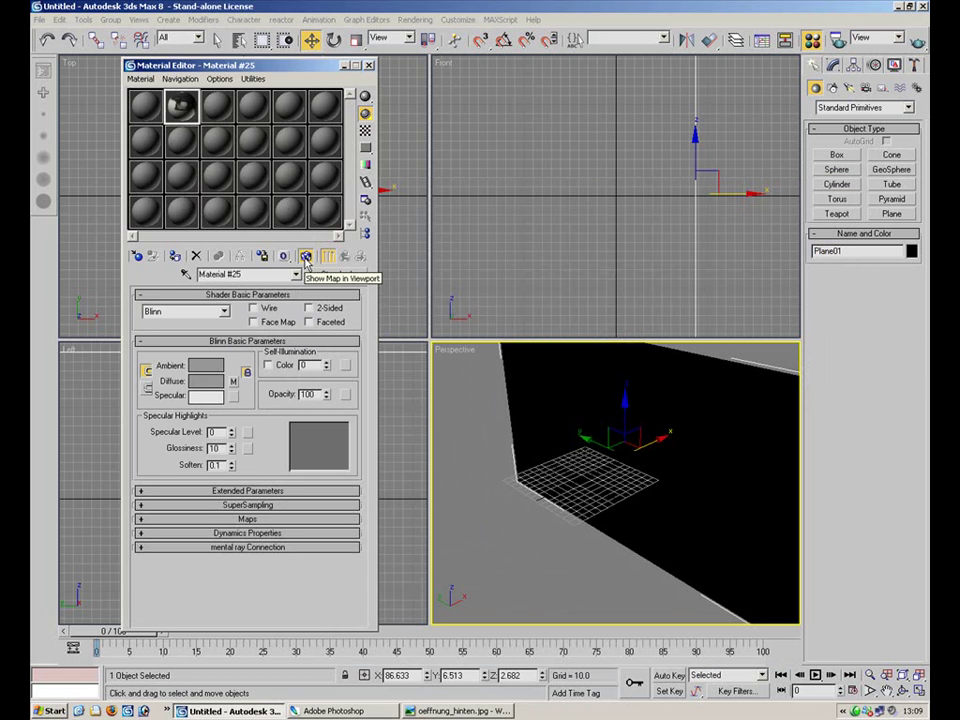
pyautogui.click(181, 257)
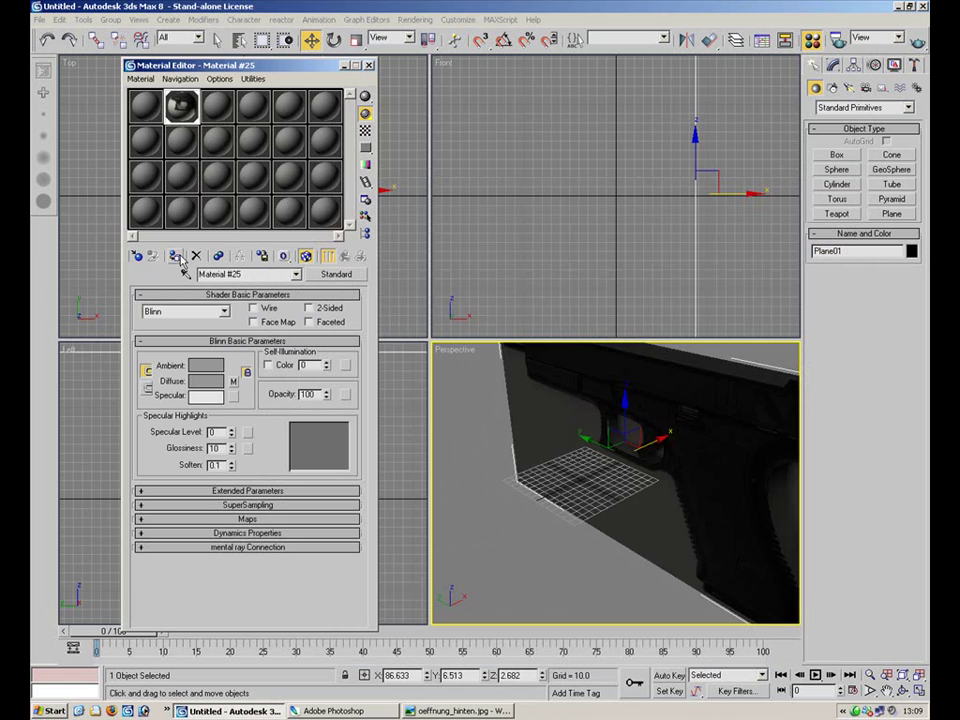
# Turn off Show Frozen in Gray in the plane's object properties
pyautogui.moveTo(671, 456)
pyautogui.mouseDown(button='middle')
pyautogui.moveTo(610, 500)
pyautogui.moveTo(666, 441)
pyautogui.moveTo(684, 474)
pyautogui.moveTo(646, 495)
pyautogui.moveTo(595, 497)
pyautogui.mouseUp(button='middle')
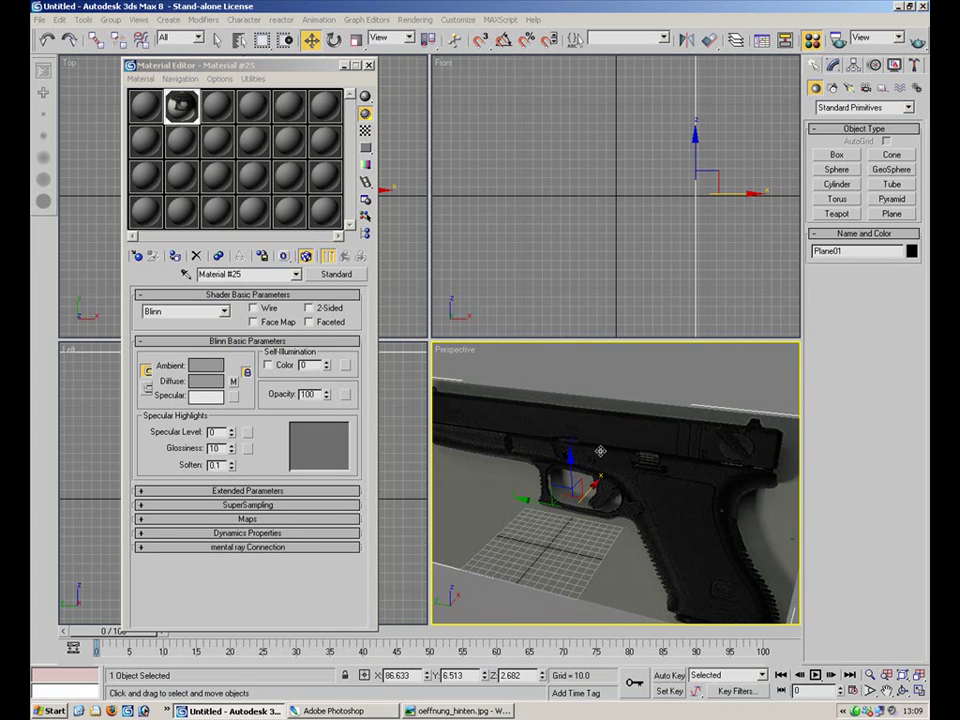
pyautogui.rightClick(600, 451)
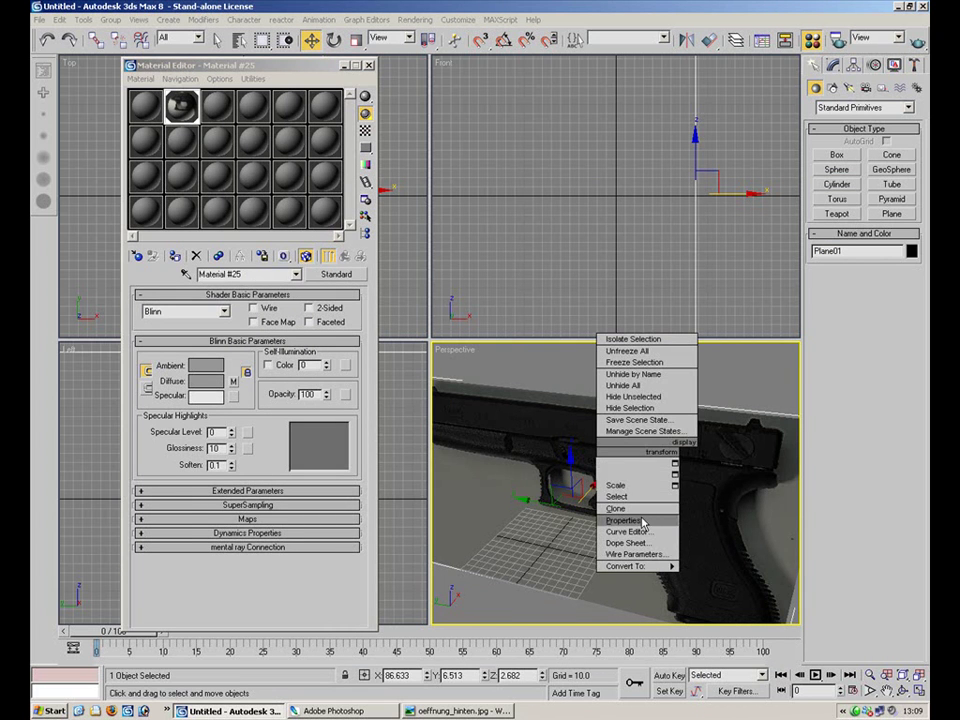
pyautogui.rightClick(574, 470)
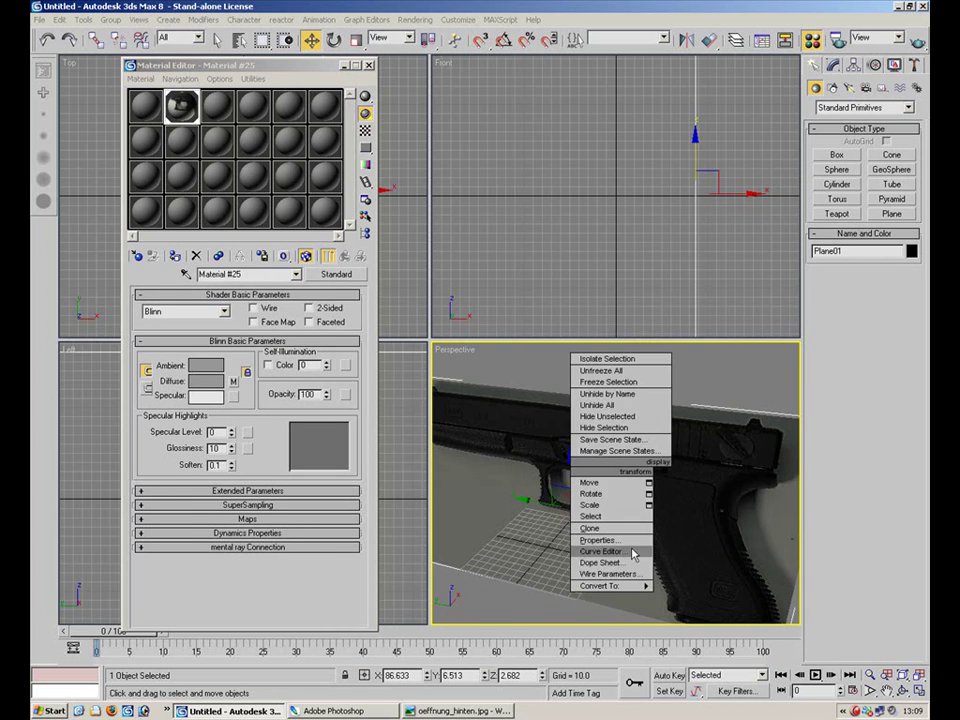
pyautogui.click(600, 540)
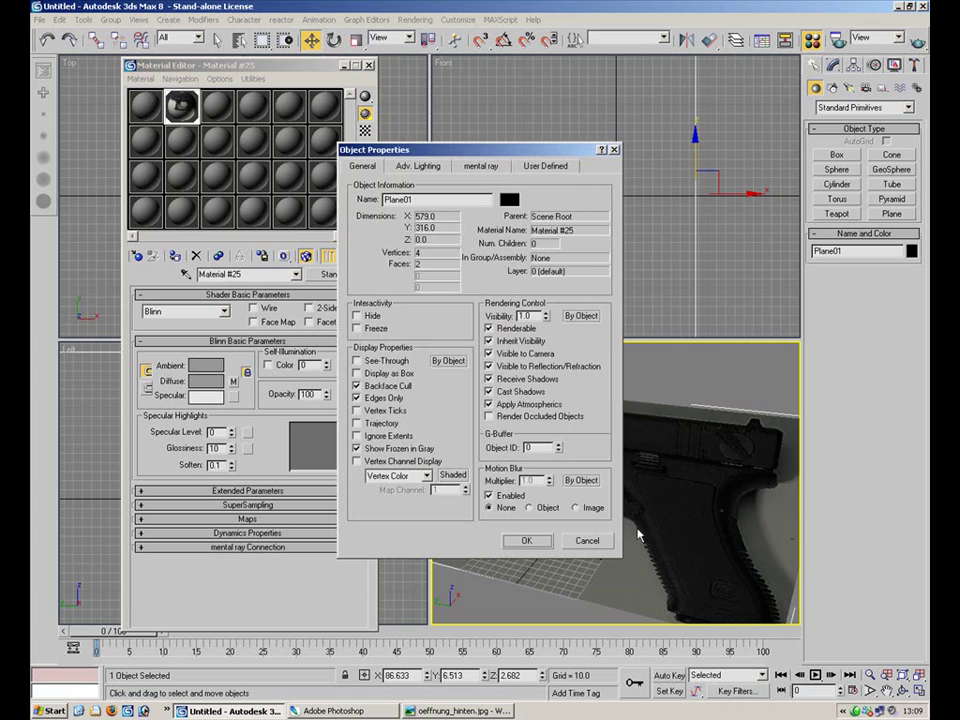
pyautogui.click(405, 450)
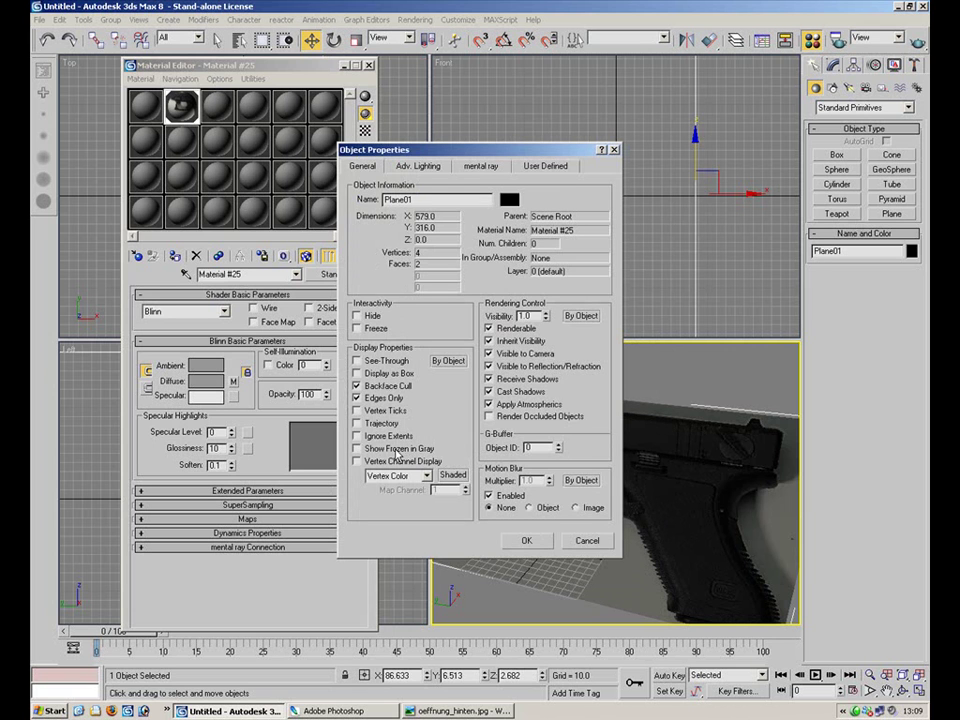
pyautogui.click(527, 540)
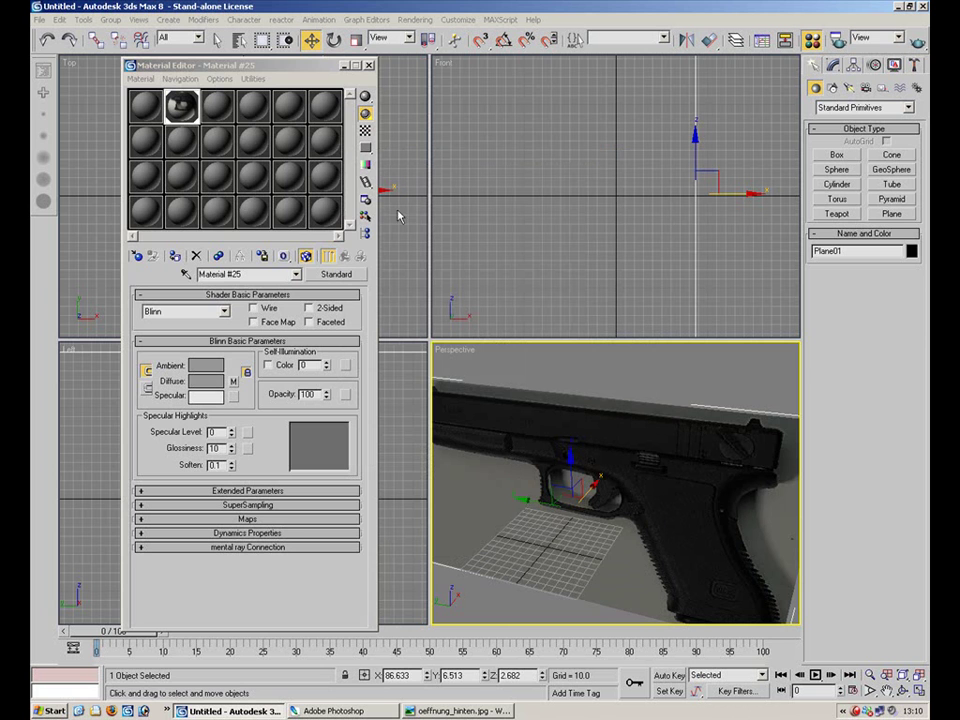
# Maximize the perspective viewport and freeze the reference plane
pyautogui.click(343, 65)
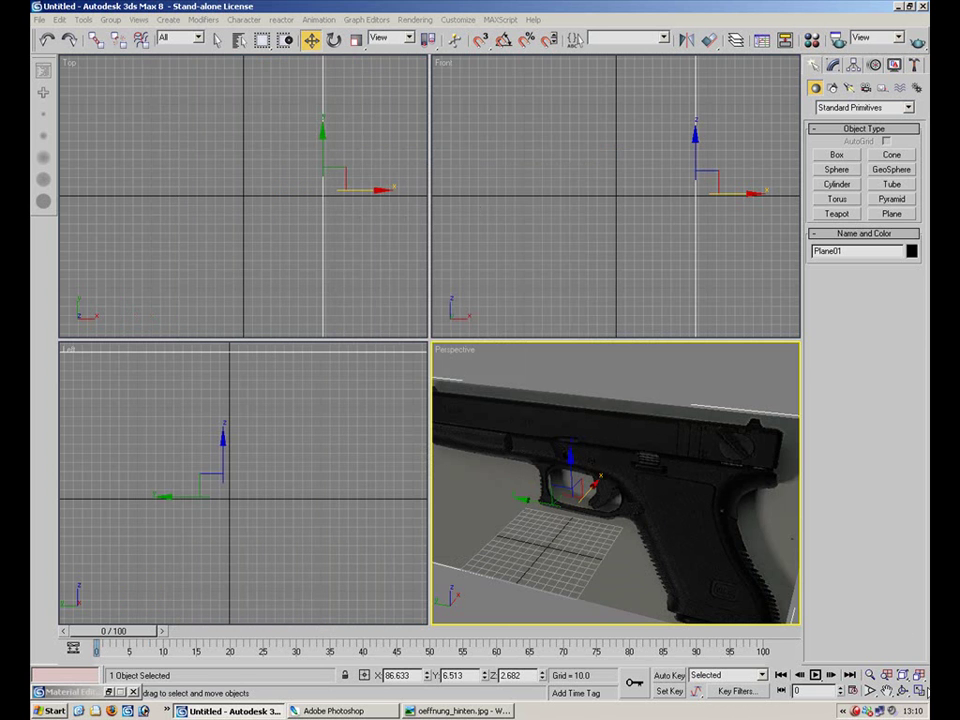
pyautogui.hotkey('alt', 'w')
pyautogui.scroll(-5, 461, 343)
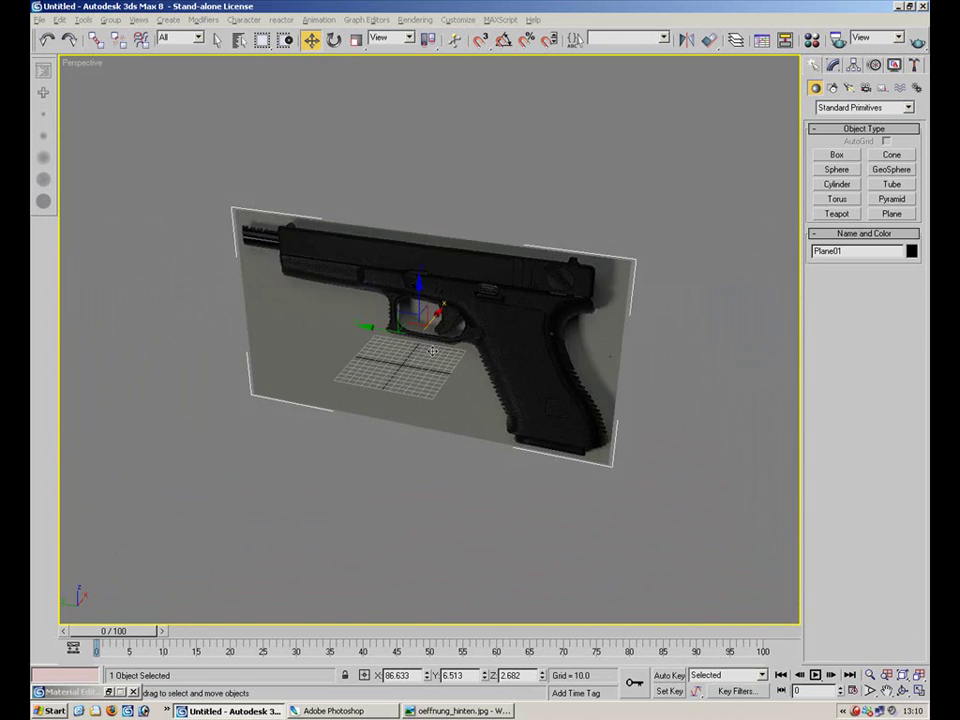
pyautogui.keyDown('alt'); pyautogui.moveTo(433, 346); pyautogui.dragTo(508, 354, button='middle'); pyautogui.keyUp('alt')
pyautogui.scroll(3, 453, 336)
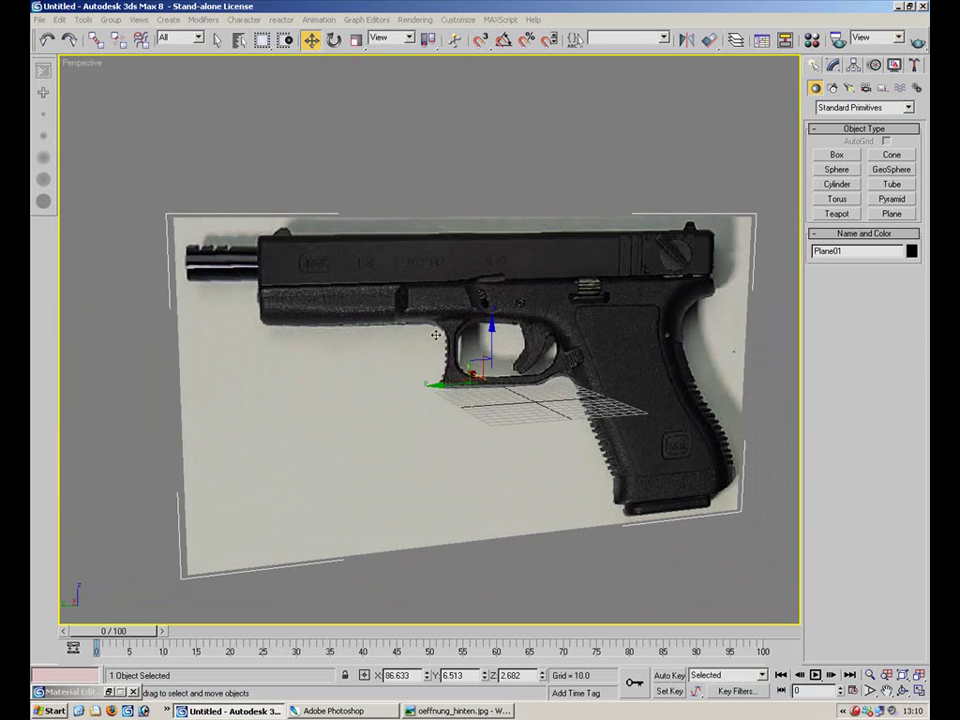
pyautogui.rightClick(434, 331)
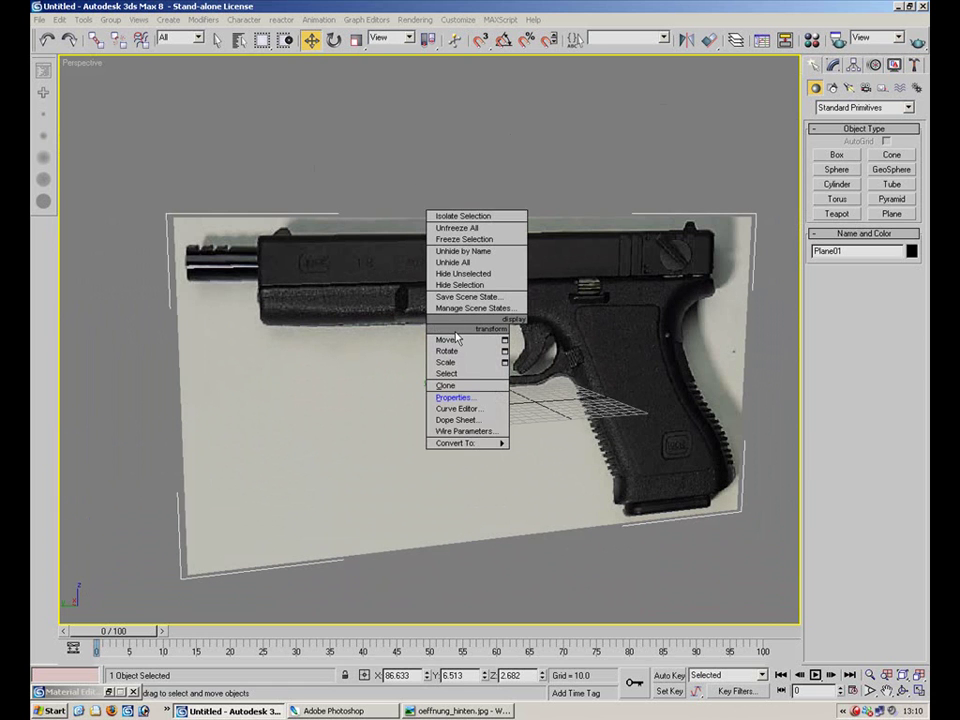
pyautogui.click(449, 339)
pyautogui.rightClick(449, 326)
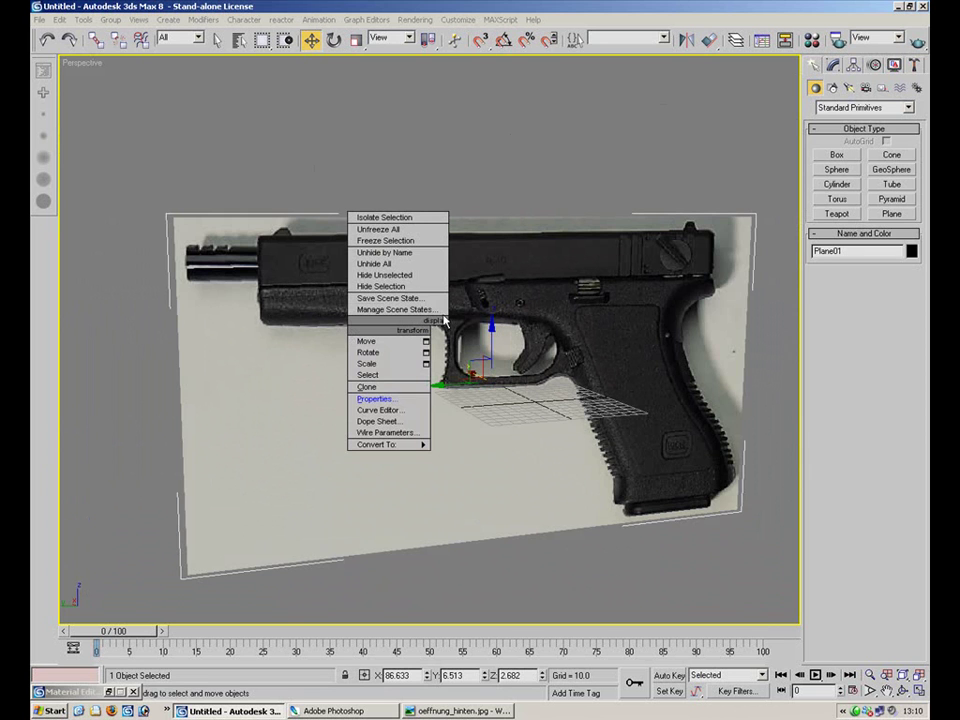
pyautogui.click(409, 240)
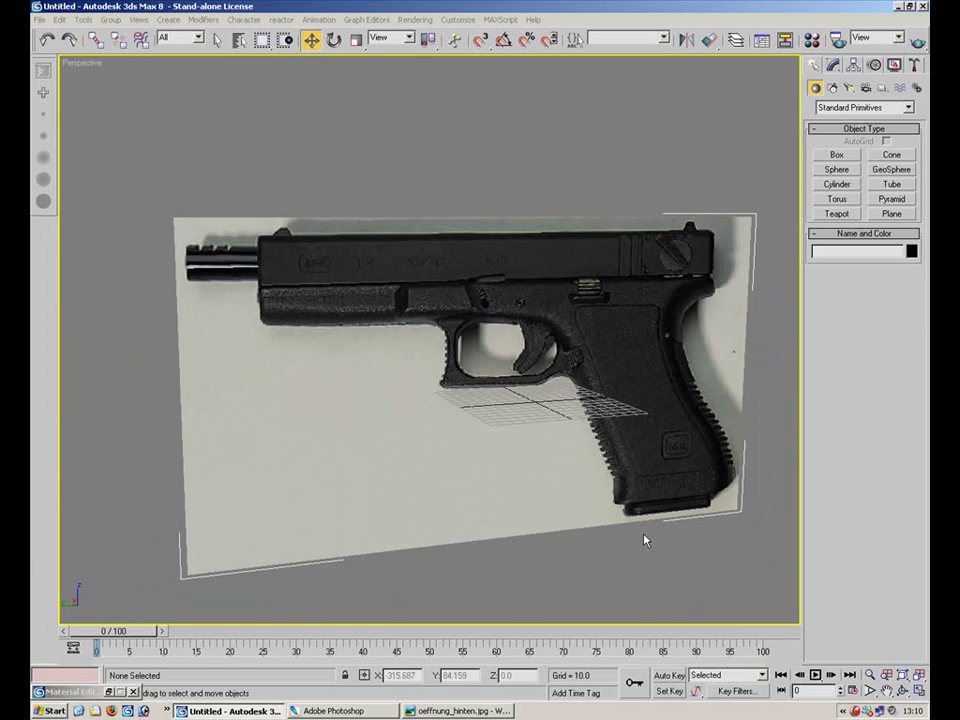
# Make the first sample slot the active material in the Material Editor
pyautogui.press('m')
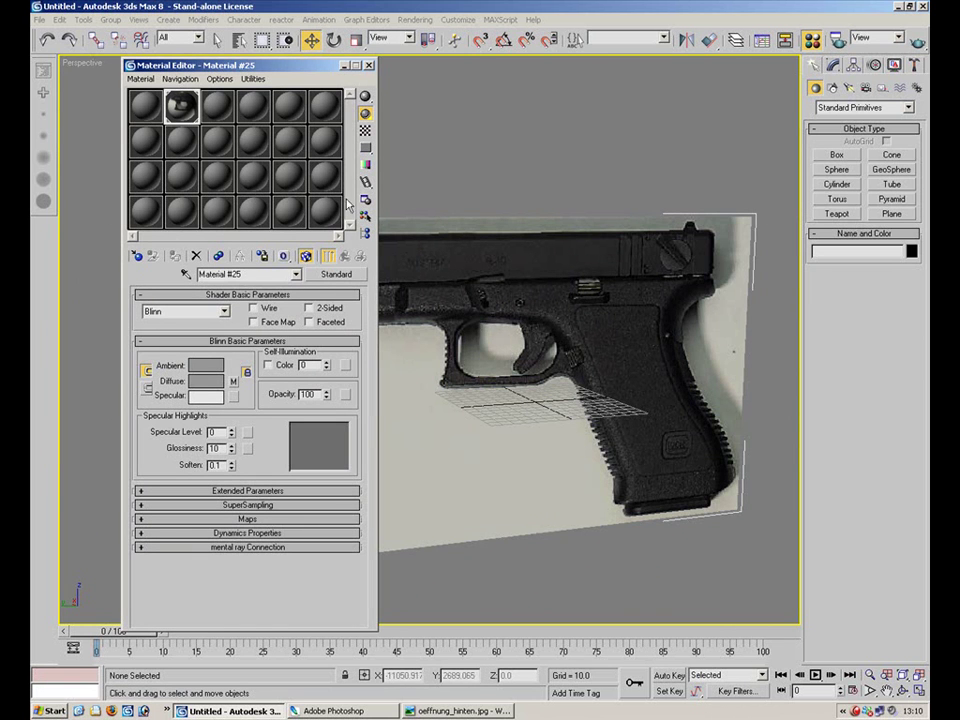
pyautogui.click(149, 110)
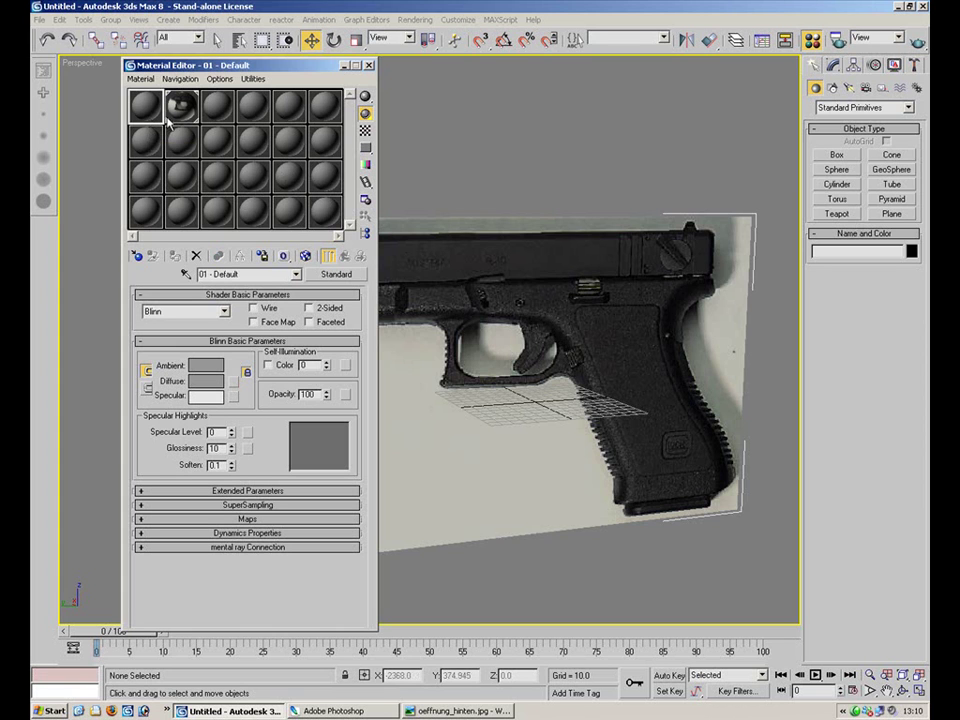
pyautogui.click(368, 65)
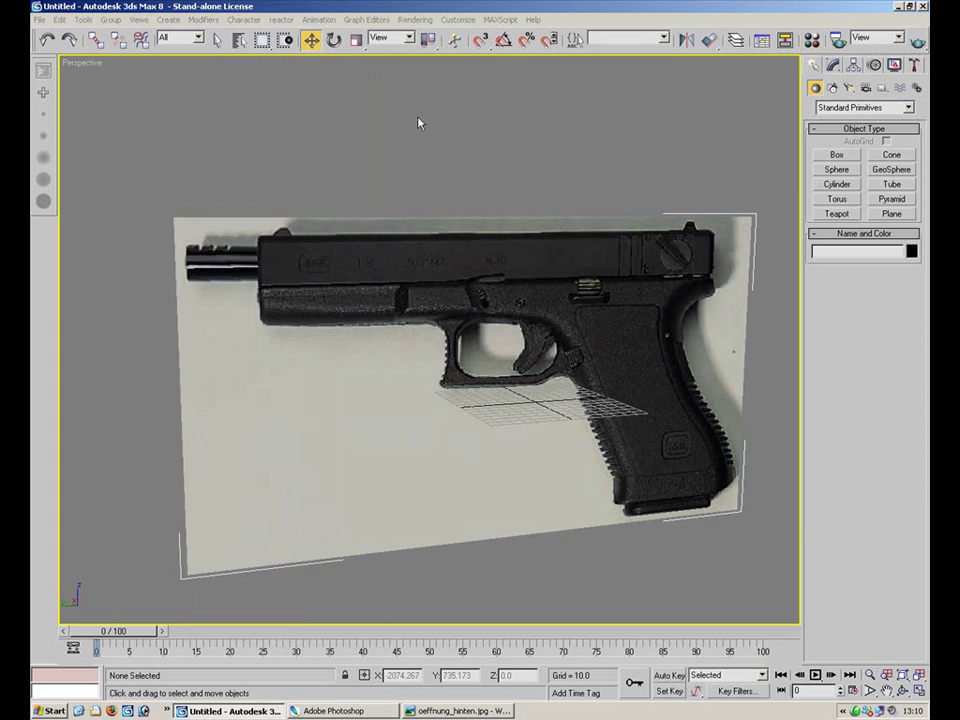
# Set the animation's end time to frame 1 in the time configuration
pyautogui.click(852, 691)
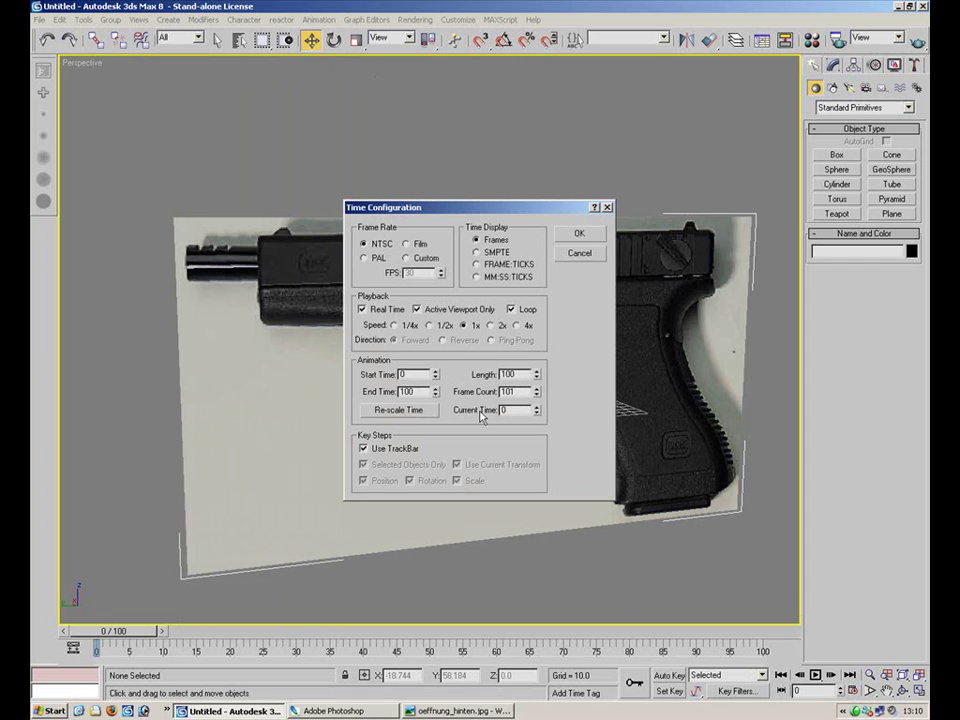
pyautogui.doubleClick(412, 391)
pyautogui.write('1')
pyautogui.click(579, 234)
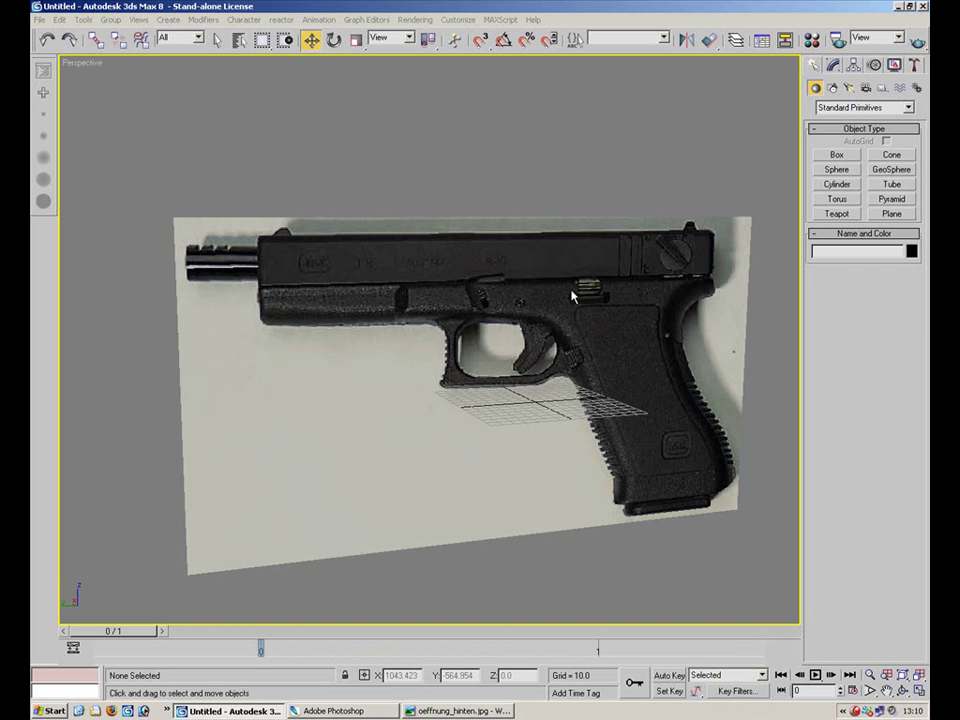
# Set the first material's diffuse color to a light blue with RGB 143, 185, 204
pyautogui.press('m')
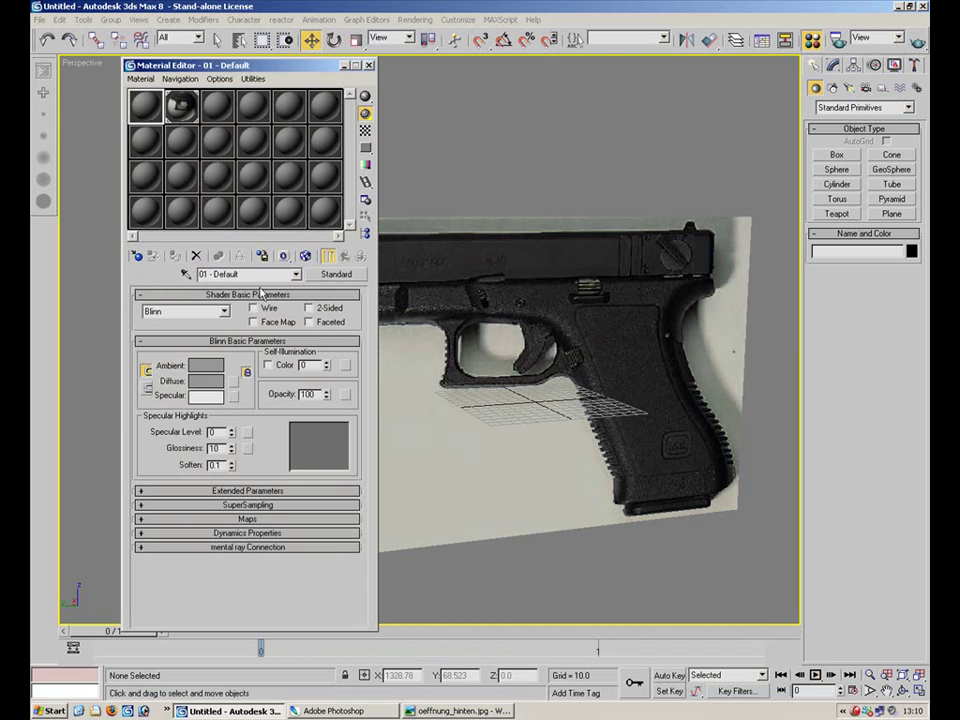
pyautogui.click(200, 380)
pyautogui.click(375, 133)
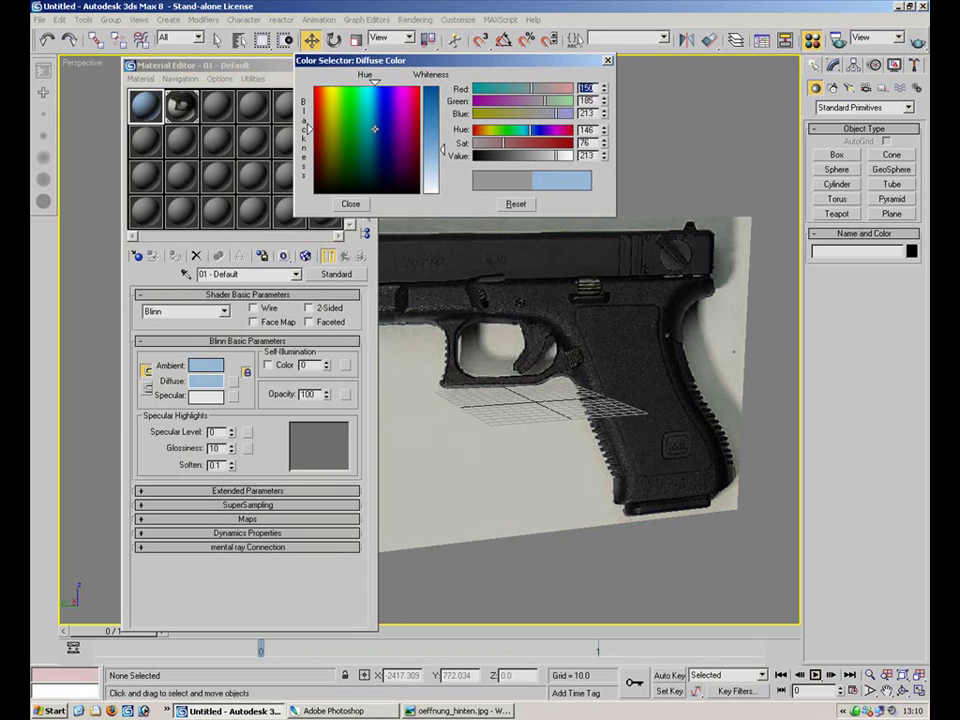
pyautogui.click(376, 132)
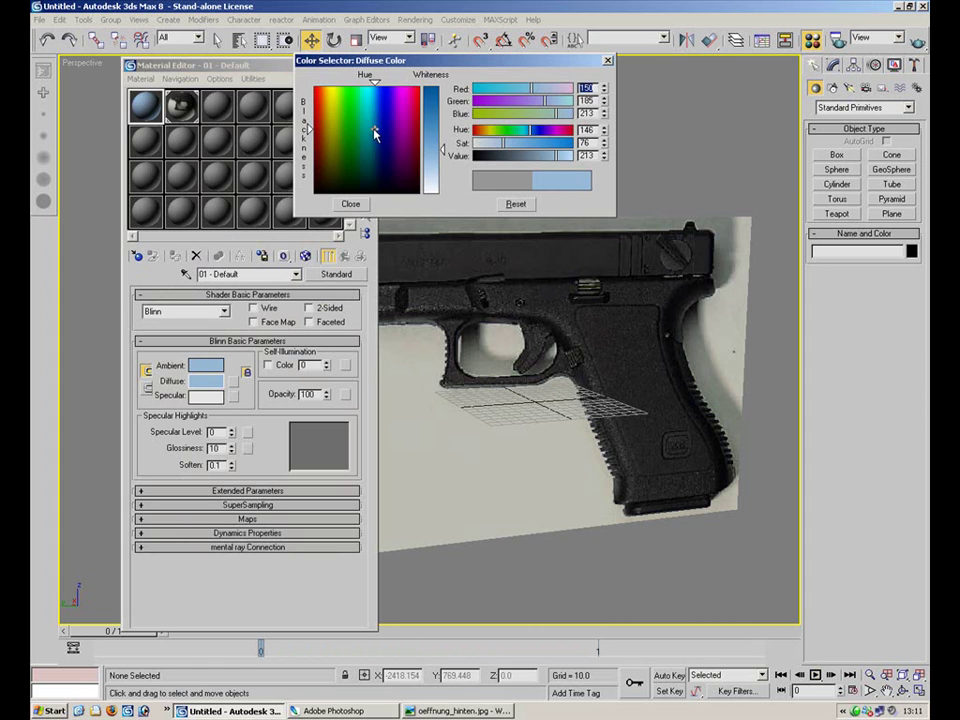
pyautogui.moveTo(374, 129); pyautogui.dragTo(372, 130)
pyautogui.moveTo(442, 149); pyautogui.dragTo(442, 147)
pyautogui.click(373, 136)
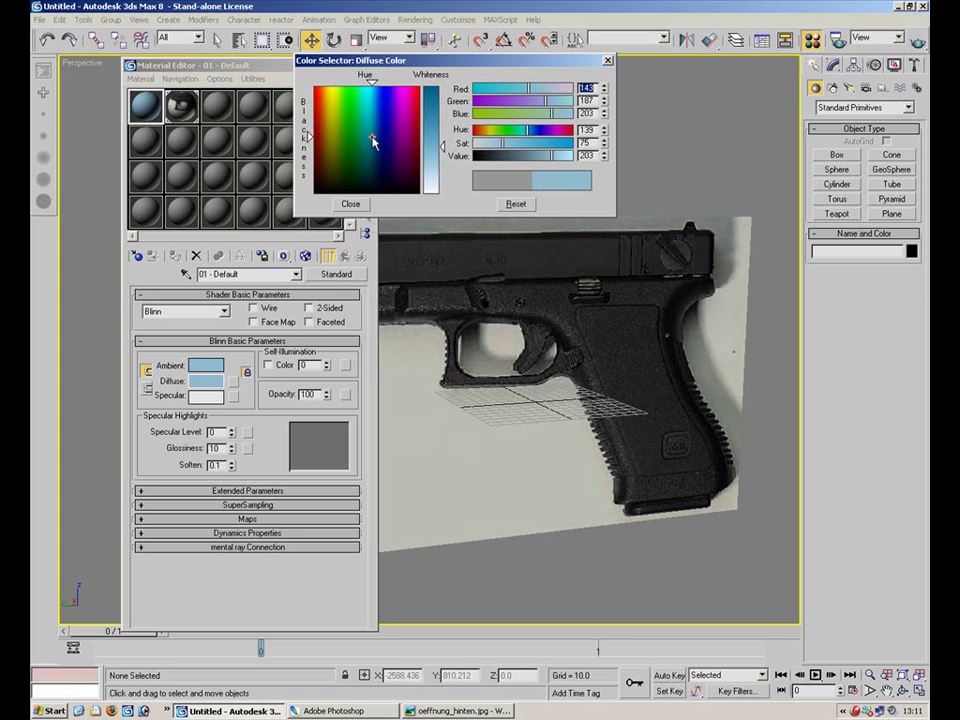
pyautogui.moveTo(372, 138); pyautogui.dragTo(373, 135)
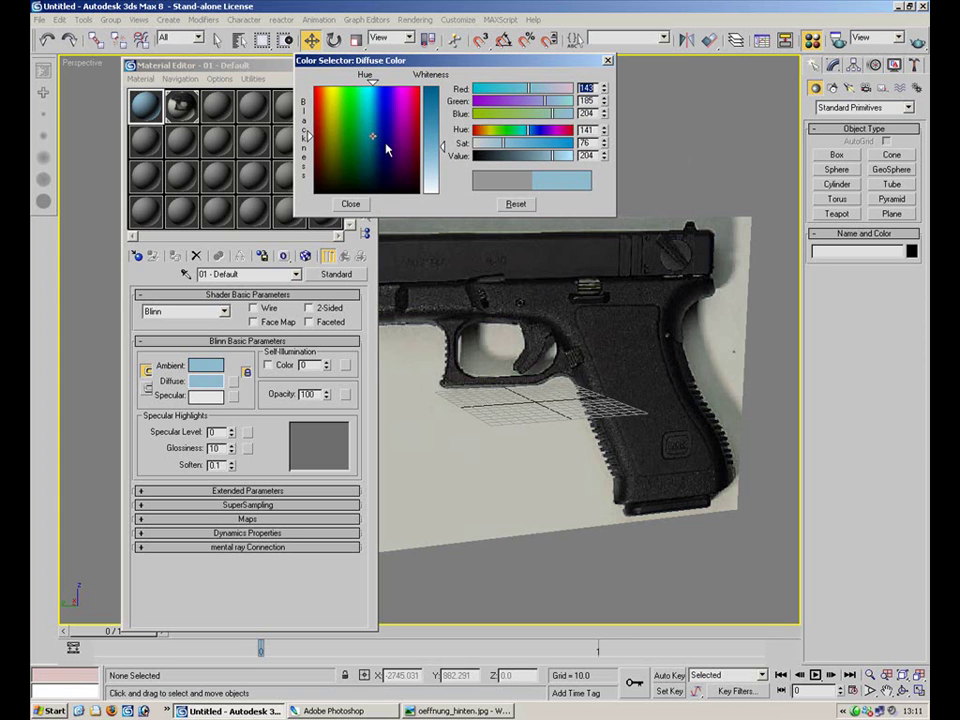
pyautogui.click(352, 204)
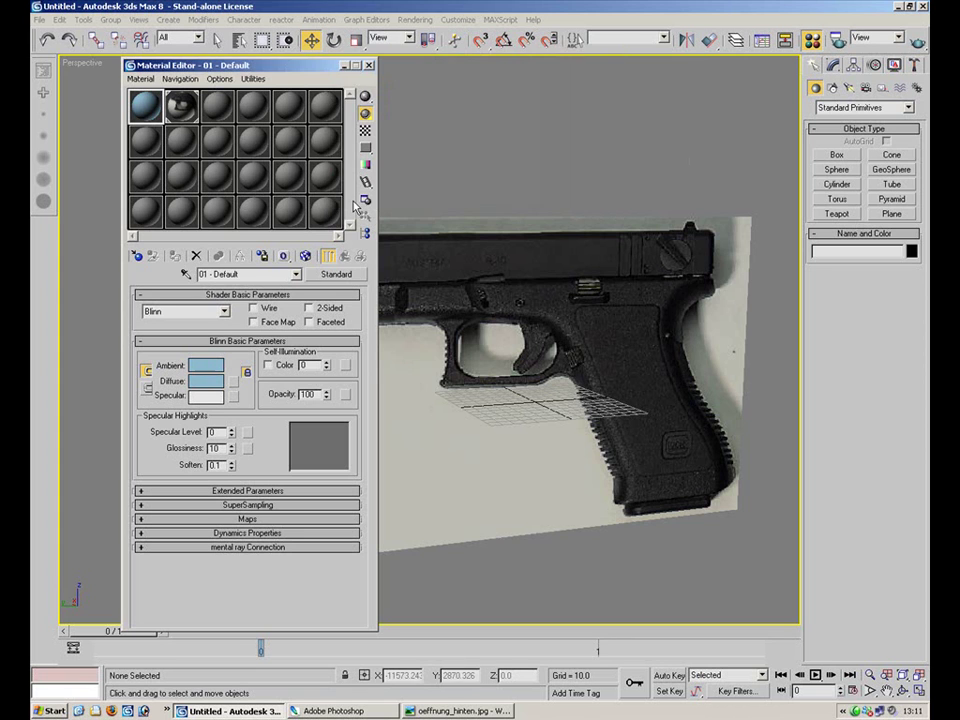
# Create a box about 139 long, 99 wide and 129 high in front of the reference plane
pyautogui.click(836, 155)
pyautogui.keyDown('alt'); pyautogui.moveTo(606, 439); pyautogui.dragTo(598, 435, button='middle'); pyautogui.keyUp('alt')
pyautogui.click(487, 515)
pyautogui.moveTo(598, 435)
pyautogui.mouseDown()
pyautogui.moveTo(497, 505)
pyautogui.moveTo(502, 569)
pyautogui.mouseUp()
pyautogui.click(501, 411)
pyautogui.keyDown('alt'); pyautogui.moveTo(590, 427); pyautogui.dragTo(574, 388, button='middle'); pyautogui.keyUp('alt')
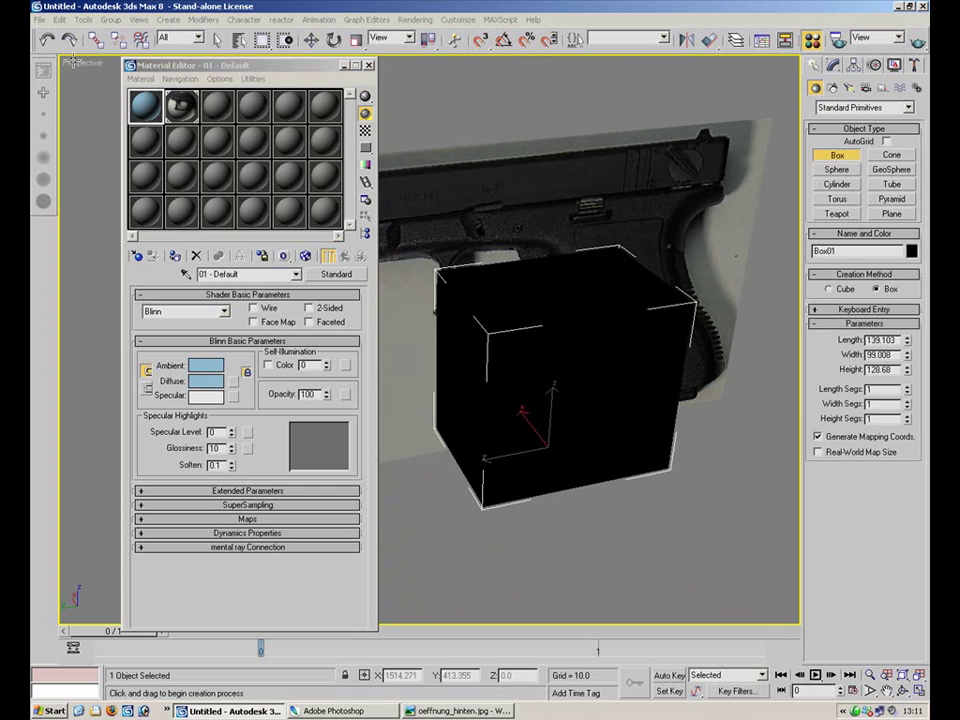
# Turn on Edged Faces and switch the perspective viewport's shading to Facets
pyautogui.rightClick(86, 63)
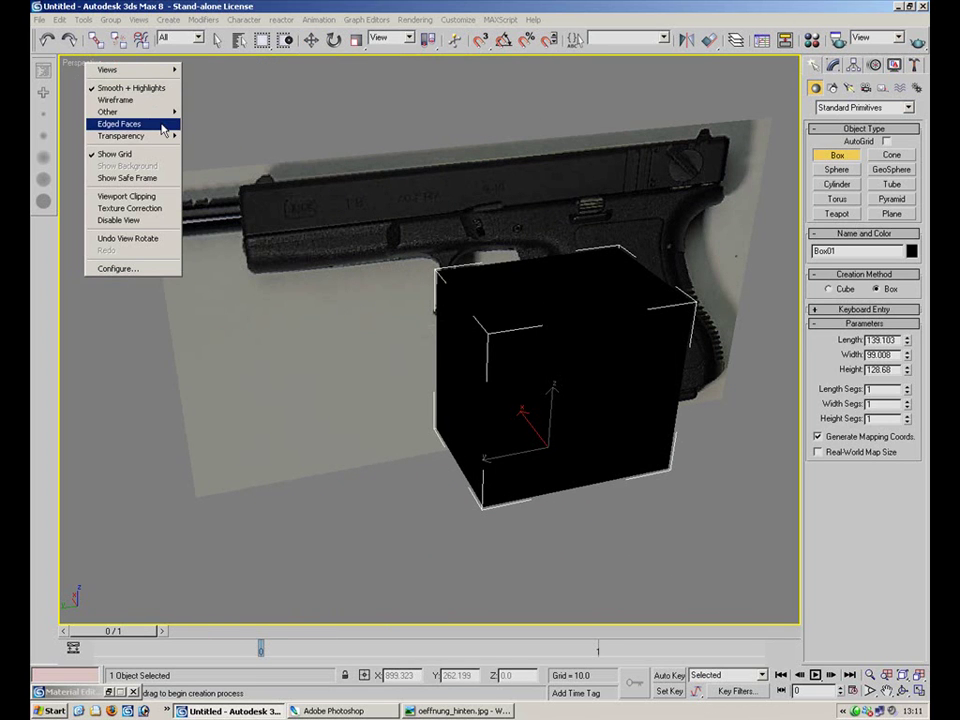
pyautogui.click(161, 125)
pyautogui.rightClick(84, 65)
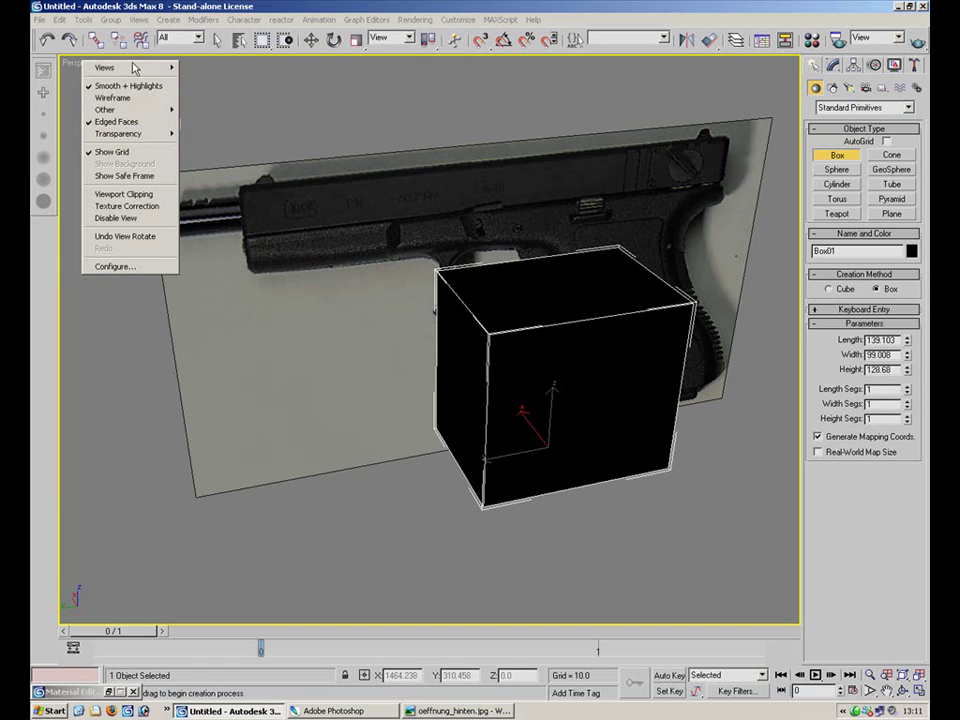
pyautogui.moveTo(158, 111)
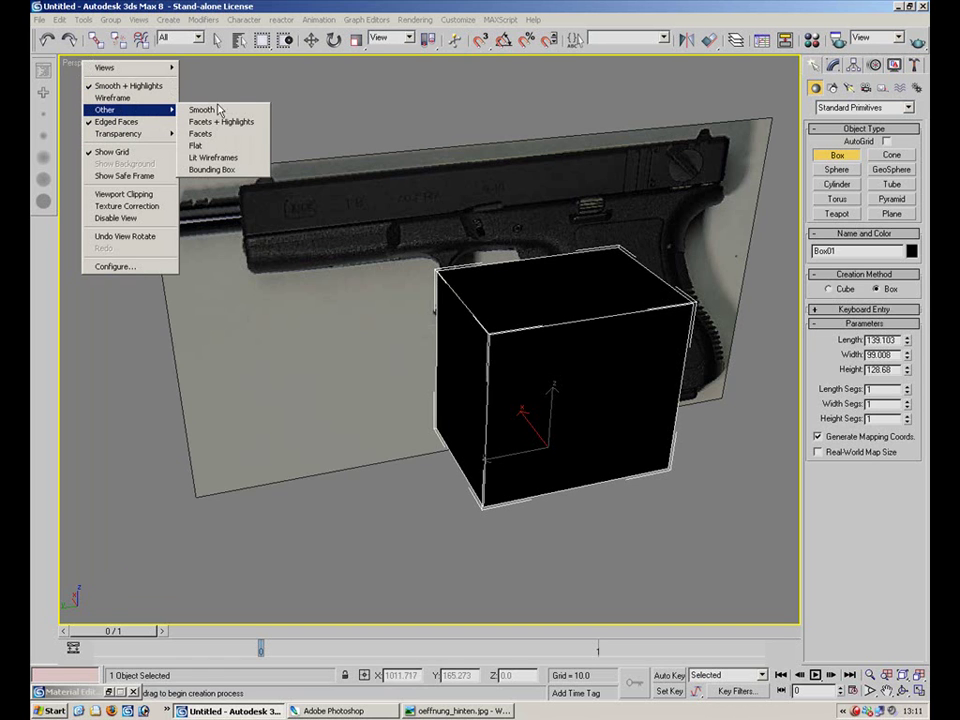
pyautogui.click(227, 134)
pyautogui.rightClick(86, 64)
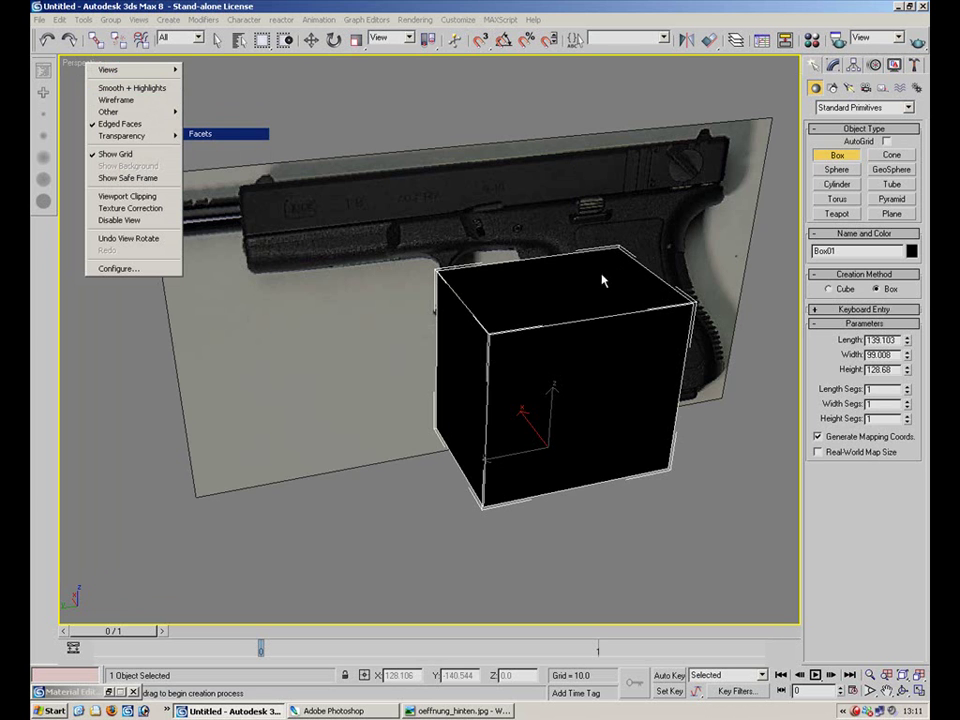
# Assign the light blue material from the first slot to the box
pyautogui.keyDown('alt'); pyautogui.moveTo(566, 304); pyautogui.dragTo(582, 276, button='middle'); pyautogui.keyUp('alt')
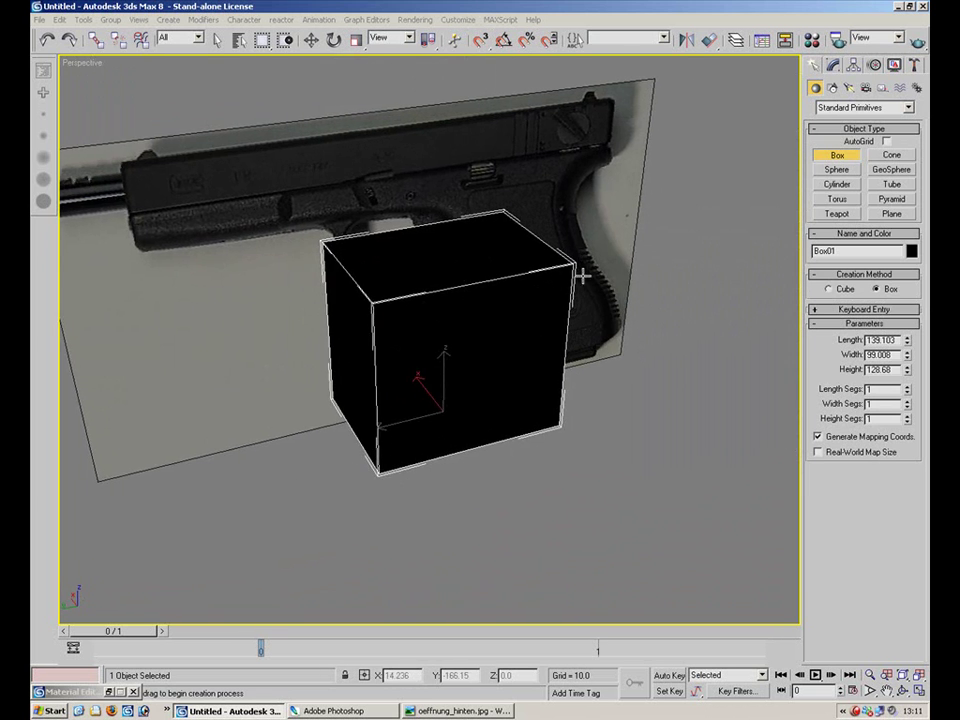
pyautogui.click(911, 251)
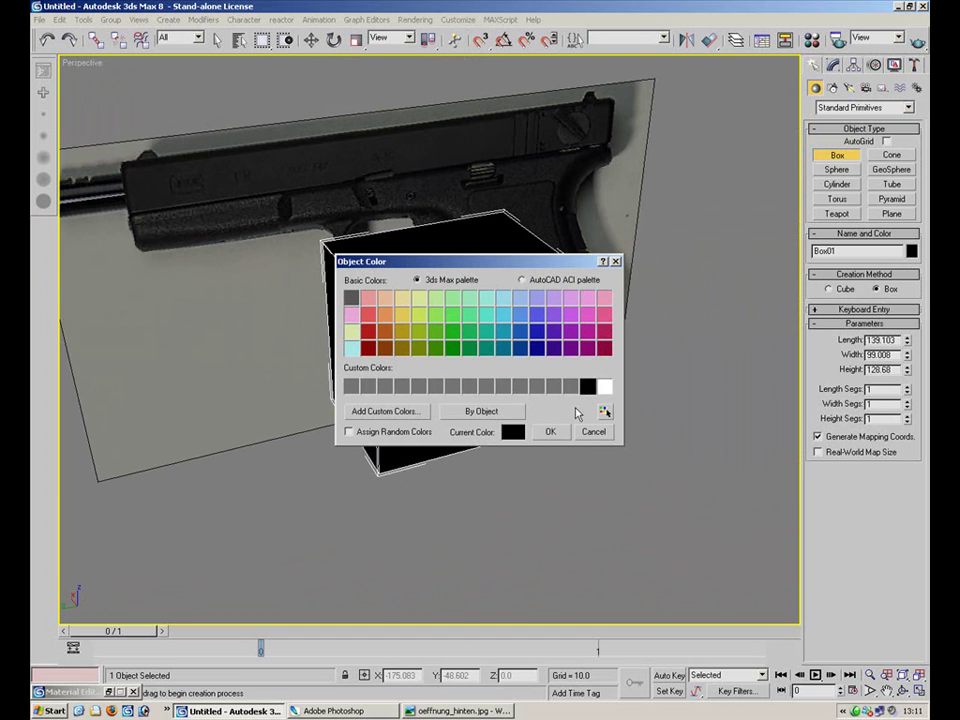
pyautogui.click(550, 432)
pyautogui.scroll(3, 520, 289)
pyautogui.press('m')
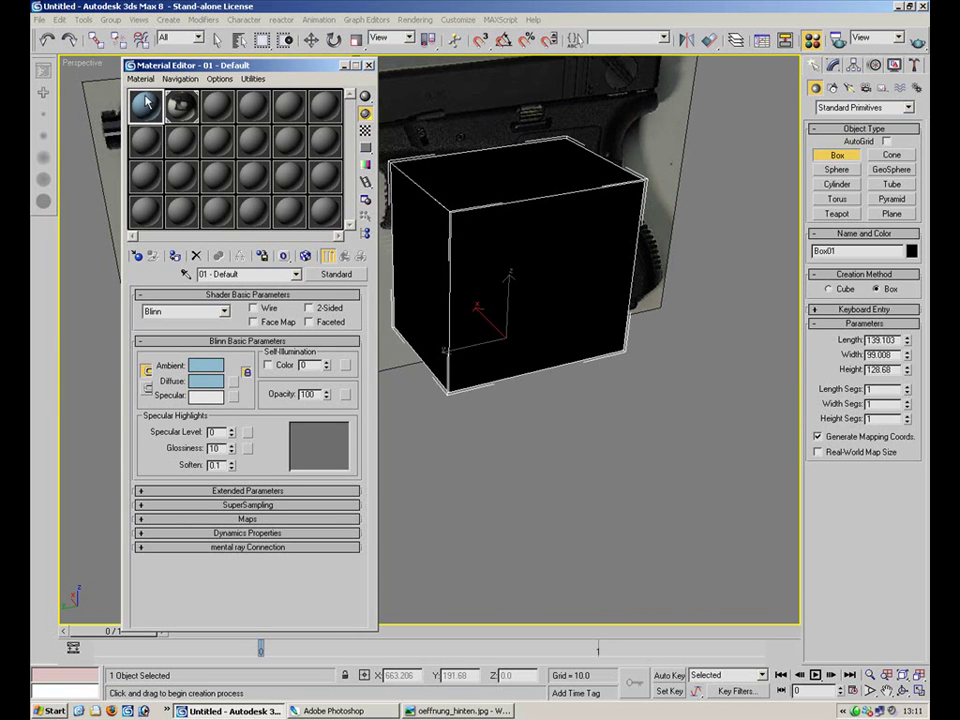
pyautogui.moveTo(145, 100); pyautogui.dragTo(556, 282)
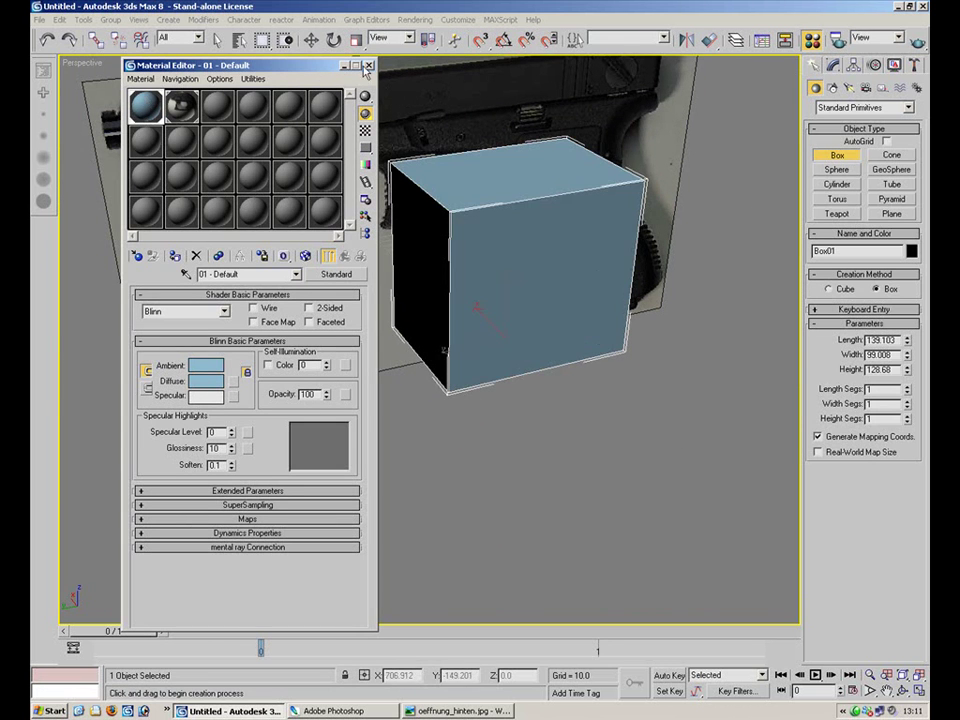
pyautogui.click(345, 66)
# Select the box and adjust its material's diffuse color to RGB 143, 190, 206
pyautogui.rightClick(690, 454)
pyautogui.click(690, 455)
pyautogui.moveTo(606, 230); pyautogui.dragTo(578, 298, button='middle')
pyautogui.scroll(3, 510, 334)
pyautogui.keyDown('alt'); pyautogui.moveTo(402, 253); pyautogui.dragTo(381, 273, button='middle'); pyautogui.keyUp('alt')
pyautogui.scroll(5, 451, 262)
pyautogui.keyDown('alt'); pyautogui.moveTo(302, 241); pyautogui.dragTo(414, 397, button='middle'); pyautogui.keyUp('alt')
pyautogui.click(636, 312)
pyautogui.press('m')
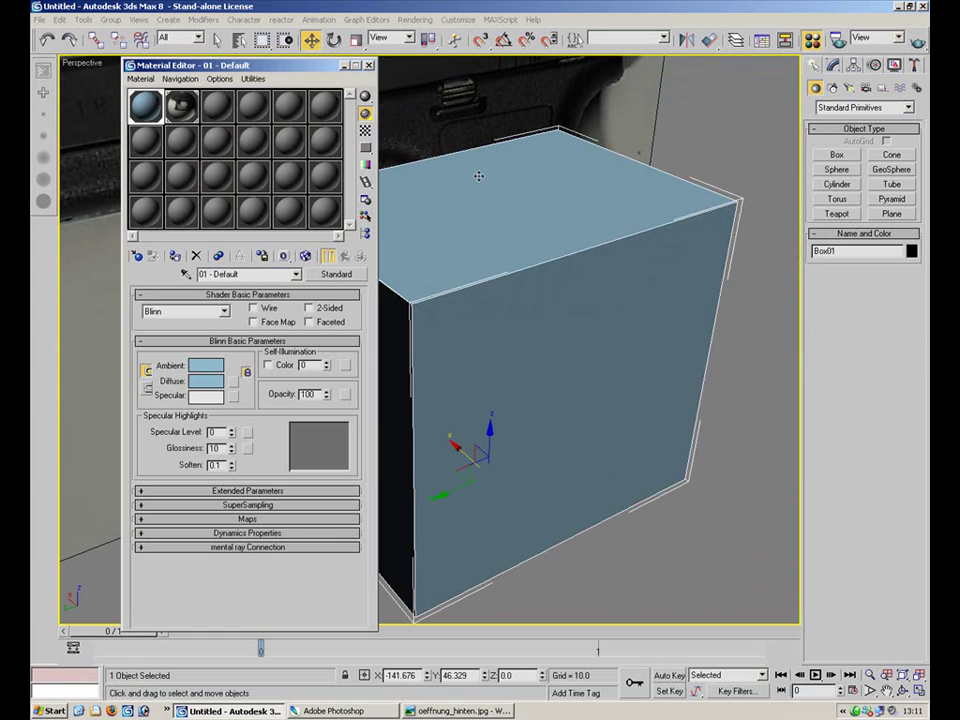
pyautogui.click(222, 382)
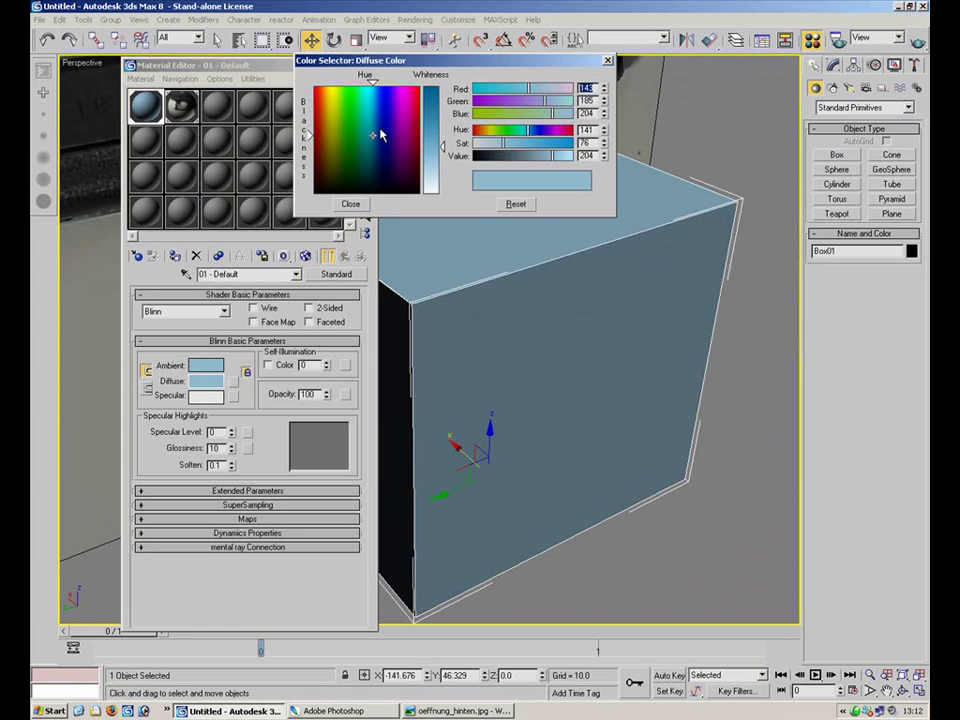
pyautogui.moveTo(373, 136); pyautogui.dragTo(372, 133)
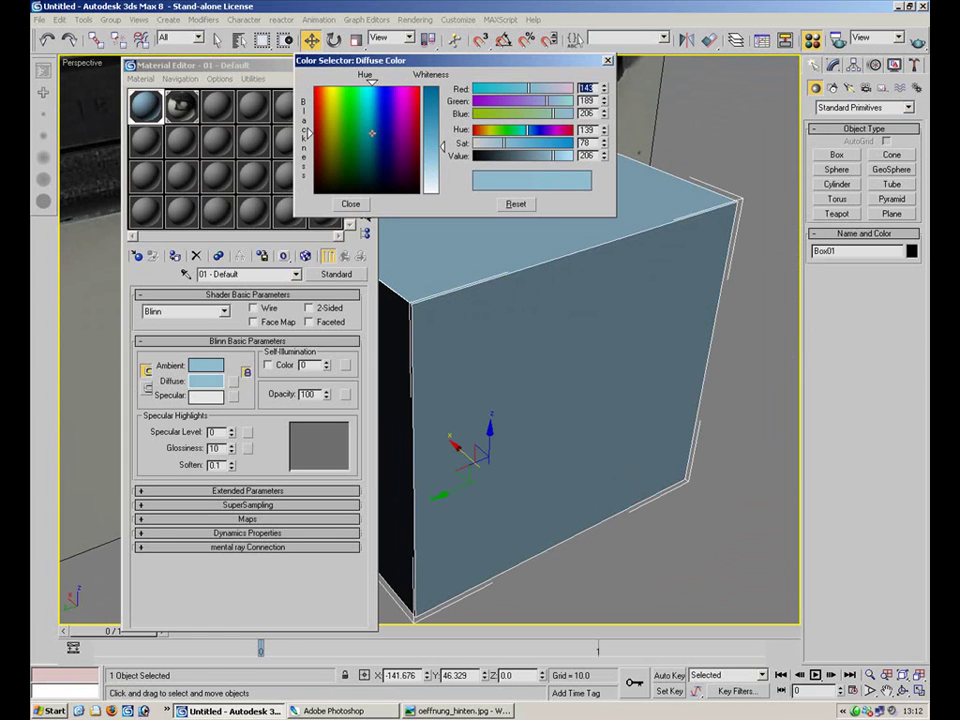
pyautogui.click(351, 204)
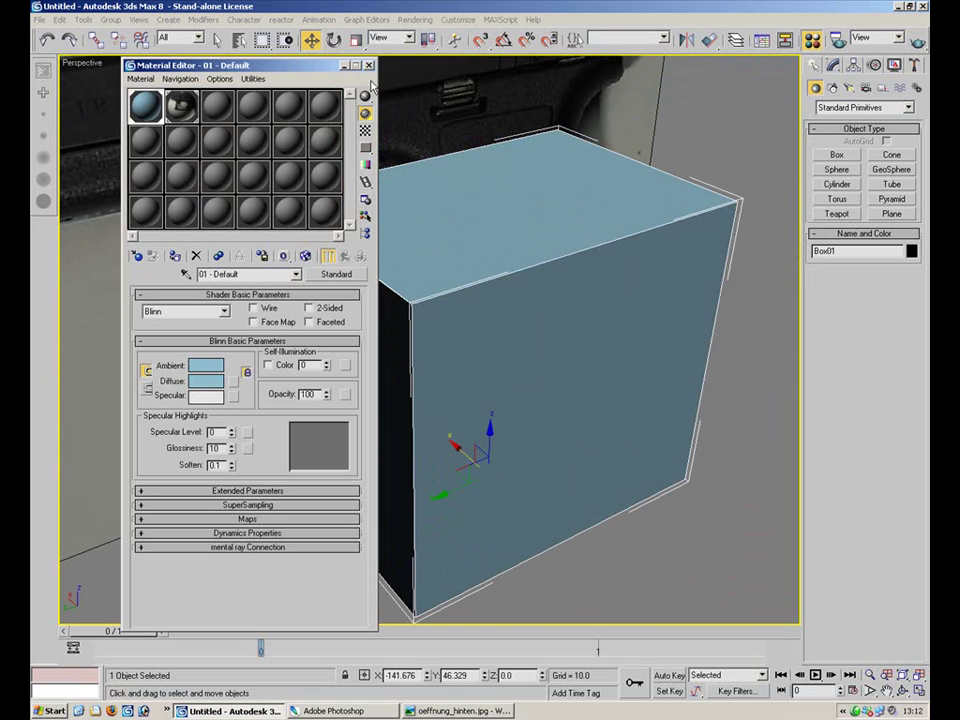
# Go to frame 1, turn on Auto Key and set the blue material's opacity to 30
pyautogui.moveTo(510, 362); pyautogui.dragTo(568, 300, button='middle')
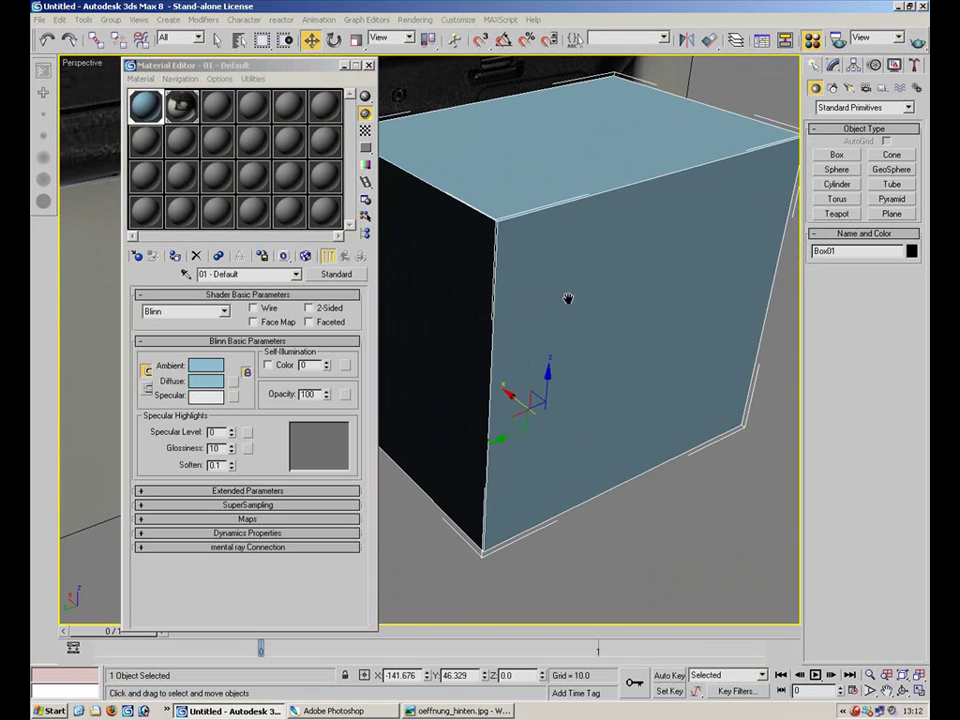
pyautogui.moveTo(283, 66); pyautogui.dragTo(222, 48)
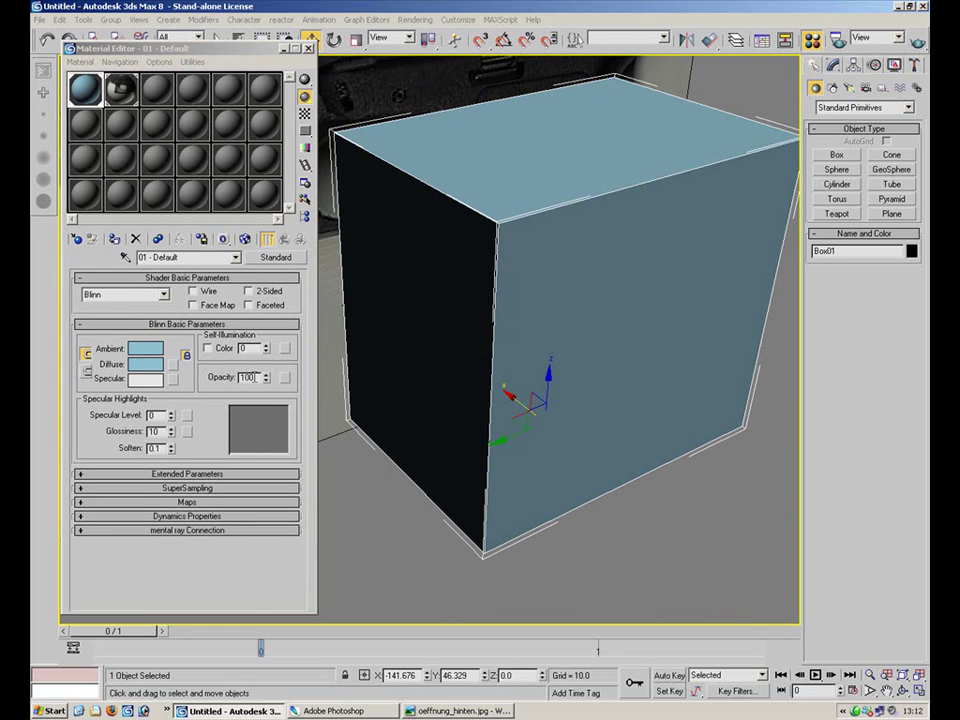
pyautogui.press('.')
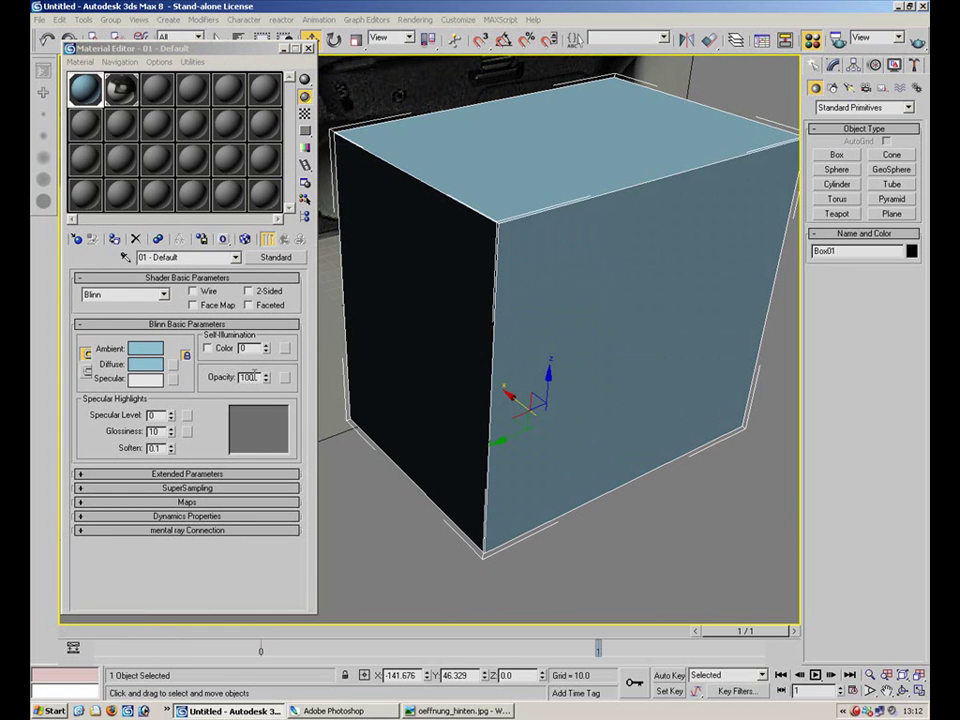
pyautogui.click(669, 676)
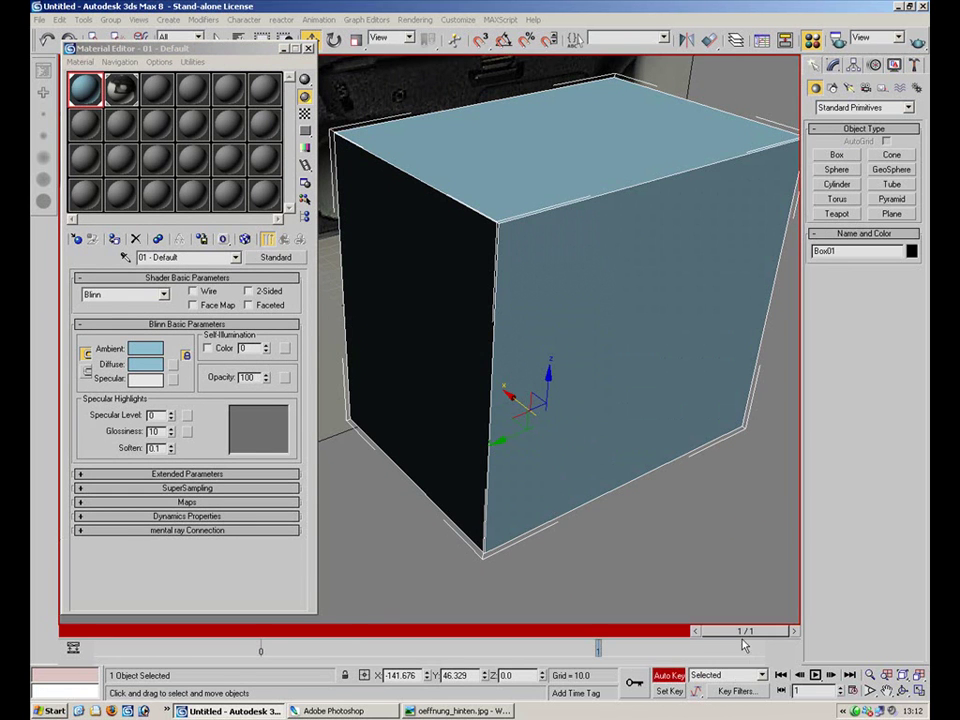
pyautogui.moveTo(262, 377); pyautogui.dragTo(174, 378)
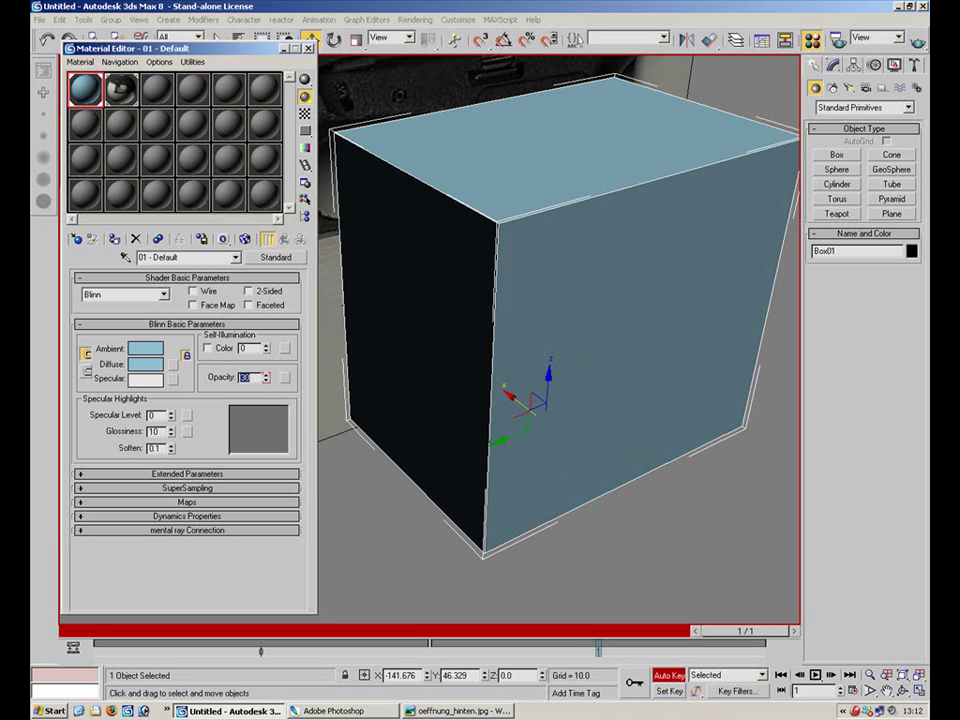
# Set the blue material's opacity to 30 at frame 1 and minimize the Material Editor
pyautogui.write('30')
pyautogui.press('Return')
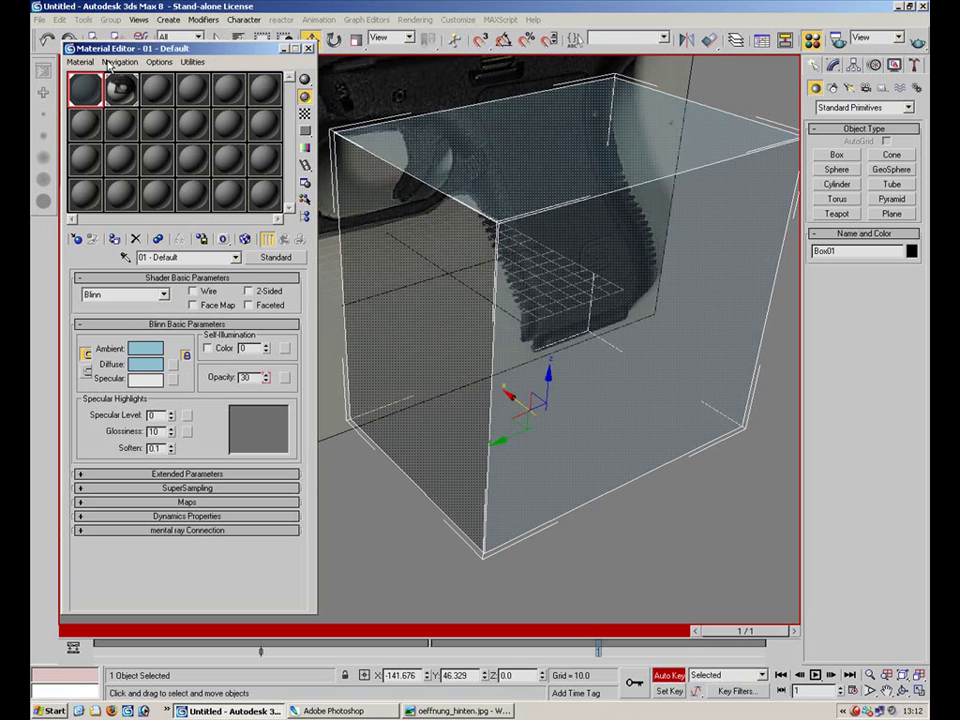
pyautogui.click(284, 48)
# Set the perspective viewport's transparency to Best, turn off Auto Key and deselect the box
pyautogui.rightClick(75, 62)
pyautogui.moveTo(142, 137)
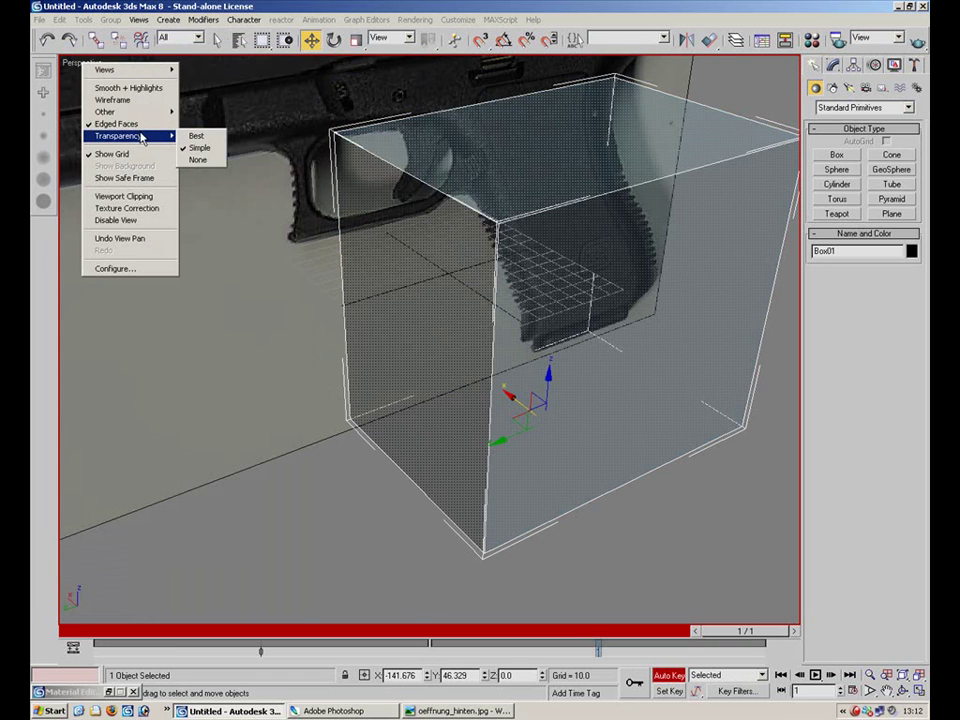
pyautogui.click(196, 136)
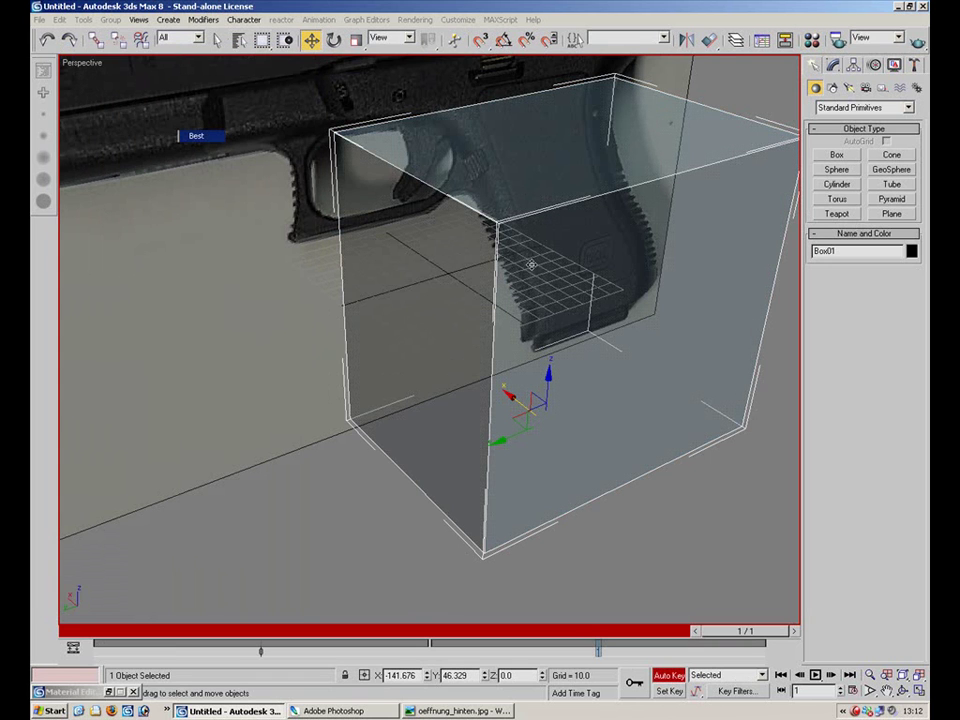
pyautogui.click(676, 675)
pyautogui.click(696, 478)
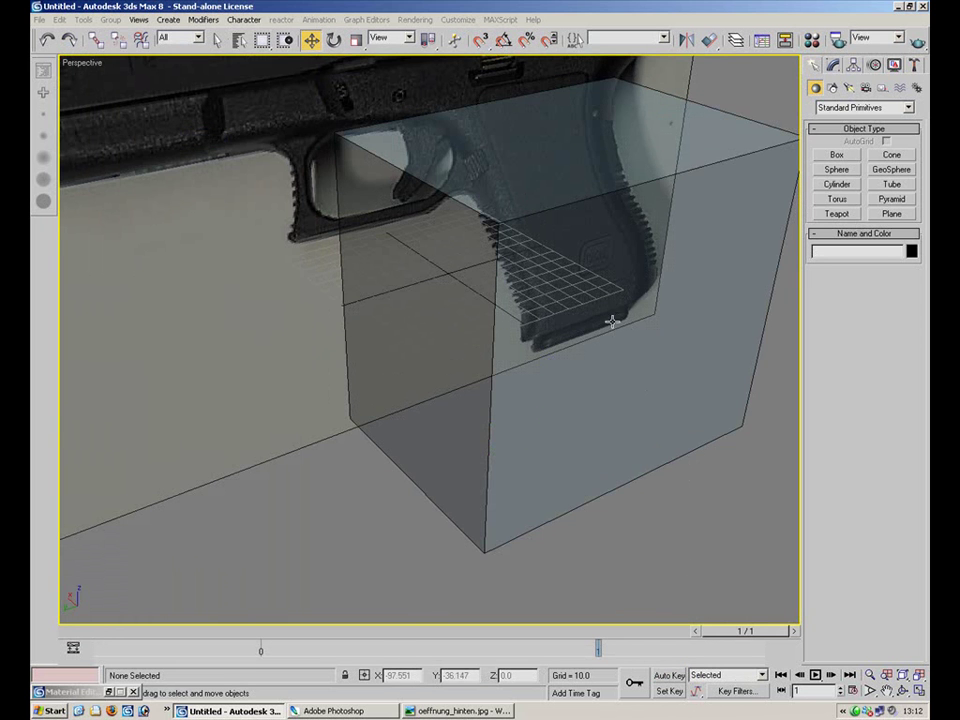
# Show all four viewports and set the Left viewport to Facets shading with Best transparency
pyautogui.keyDown('alt'); pyautogui.moveTo(613, 315); pyautogui.dragTo(607, 278, button='middle'); pyautogui.keyUp('alt')
pyautogui.scroll(-6, 607, 278)
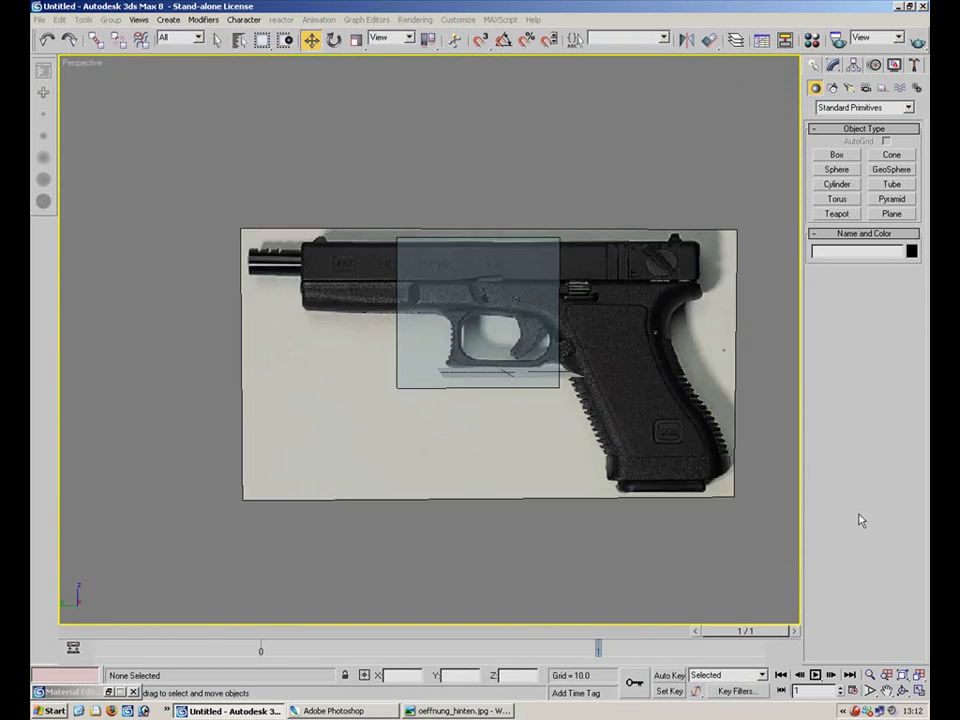
pyautogui.hotkey('alt', 'w')
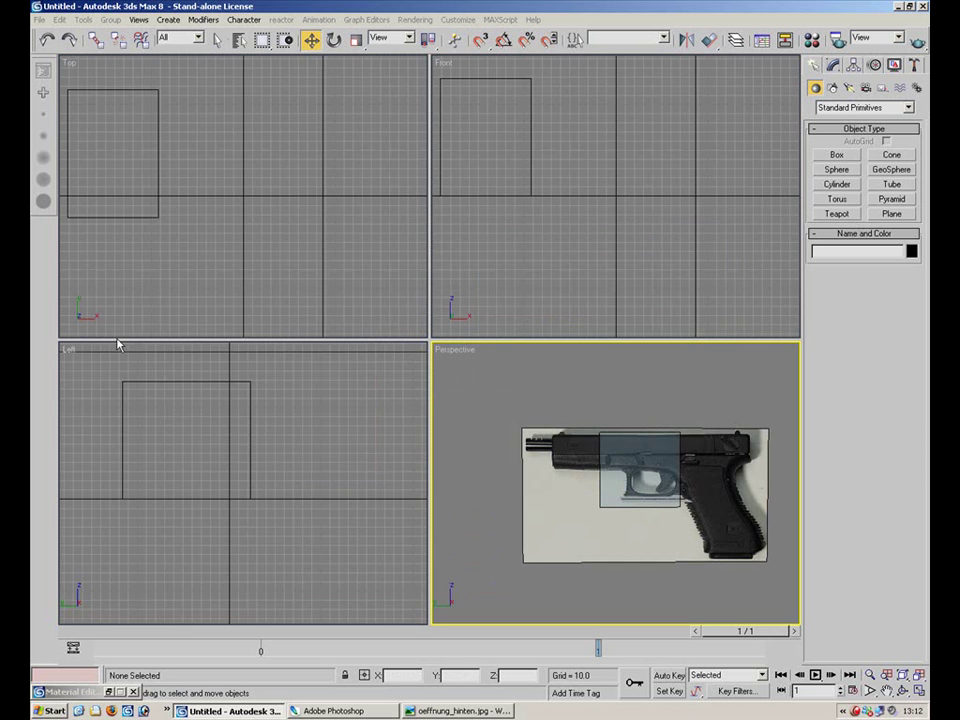
pyautogui.rightClick(72, 349)
pyautogui.moveTo(100, 396)
pyautogui.click(210, 420)
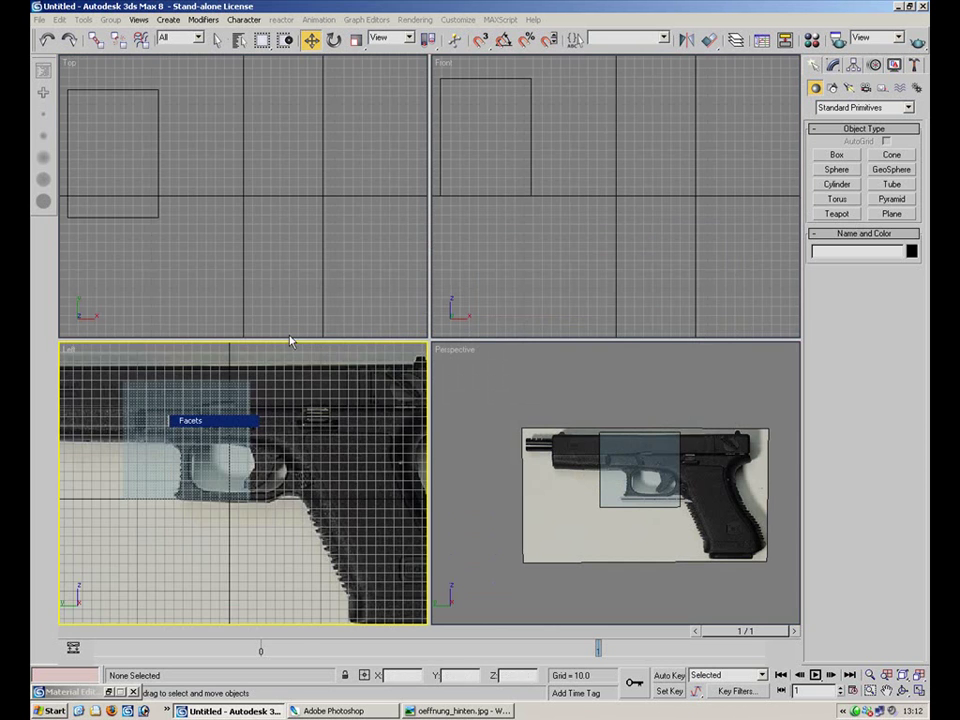
pyautogui.rightClick(72, 350)
pyautogui.moveTo(142, 422)
pyautogui.click(185, 423)
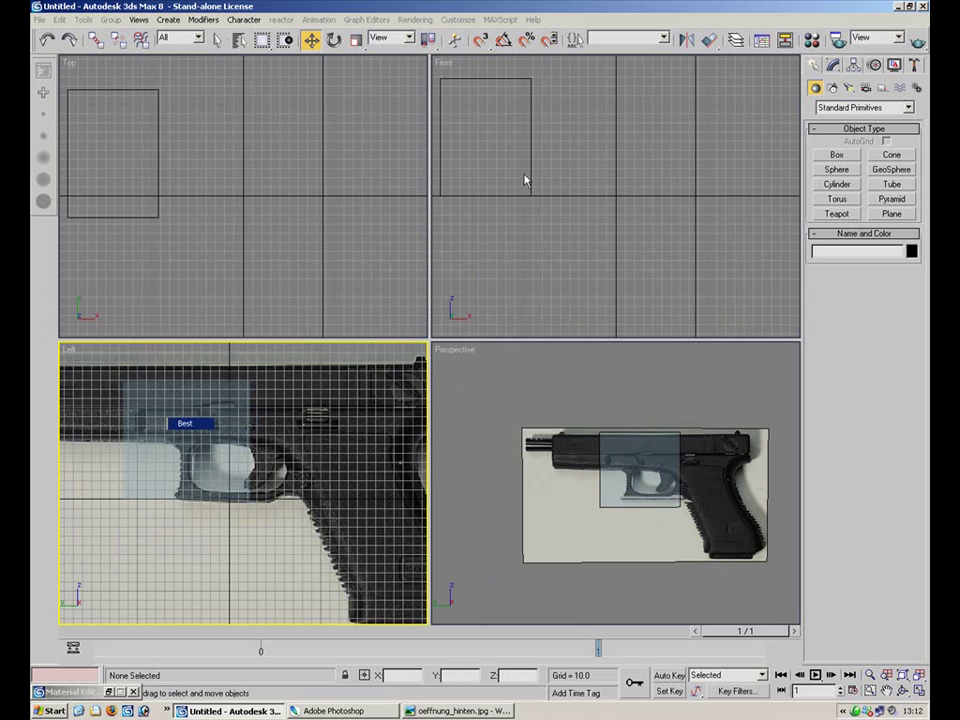
# Set the Front viewport to Facets shading with Best transparency
pyautogui.moveTo(525, 177); pyautogui.dragTo(588, 238, button='middle')
pyautogui.rightClick(445, 66)
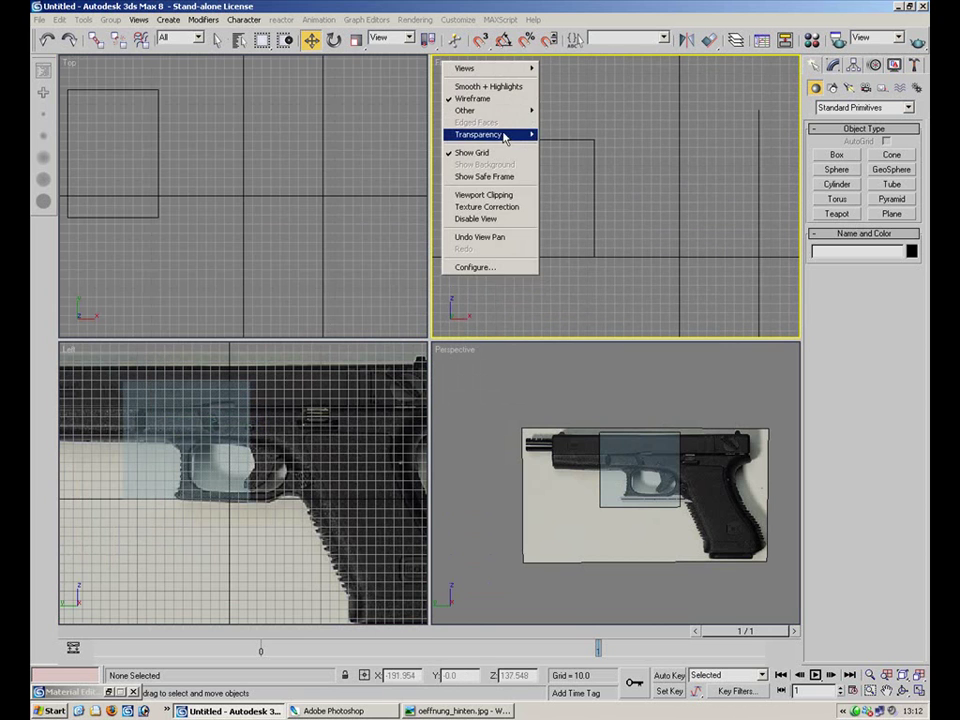
pyautogui.moveTo(514, 110)
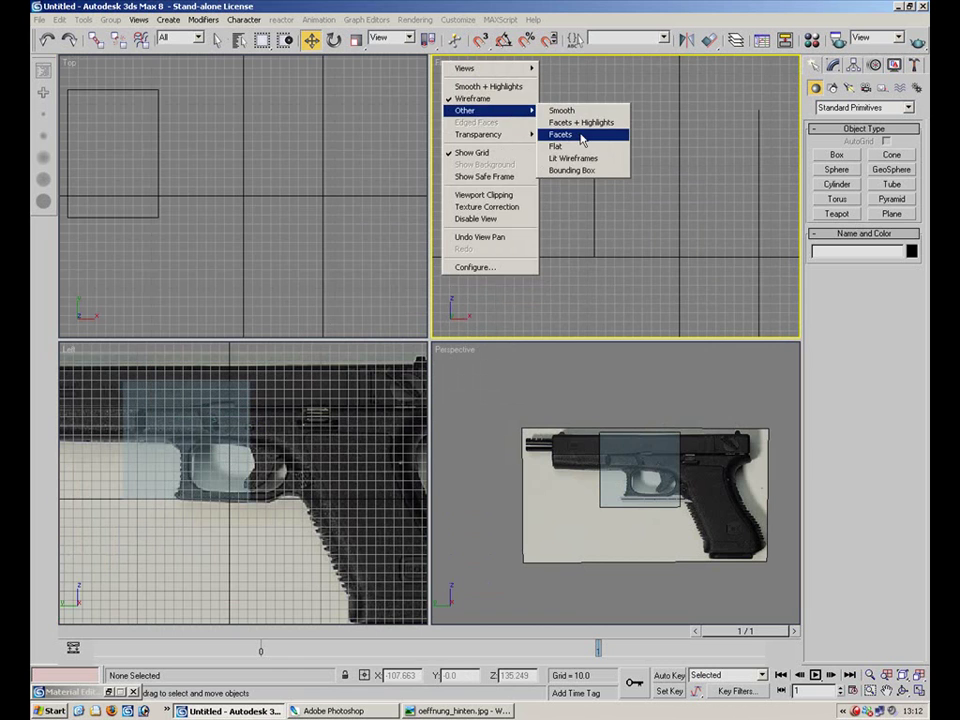
pyautogui.click(579, 134)
pyautogui.rightClick(448, 67)
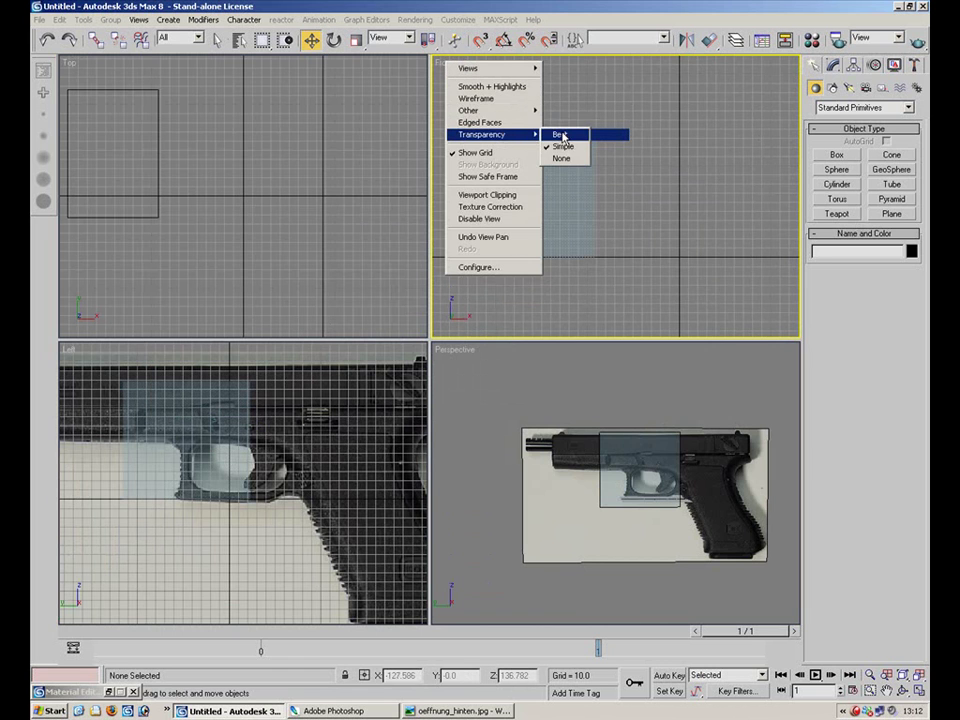
pyautogui.click(561, 134)
# Set the Top viewport to Facets shading with Best transparency
pyautogui.rightClick(73, 64)
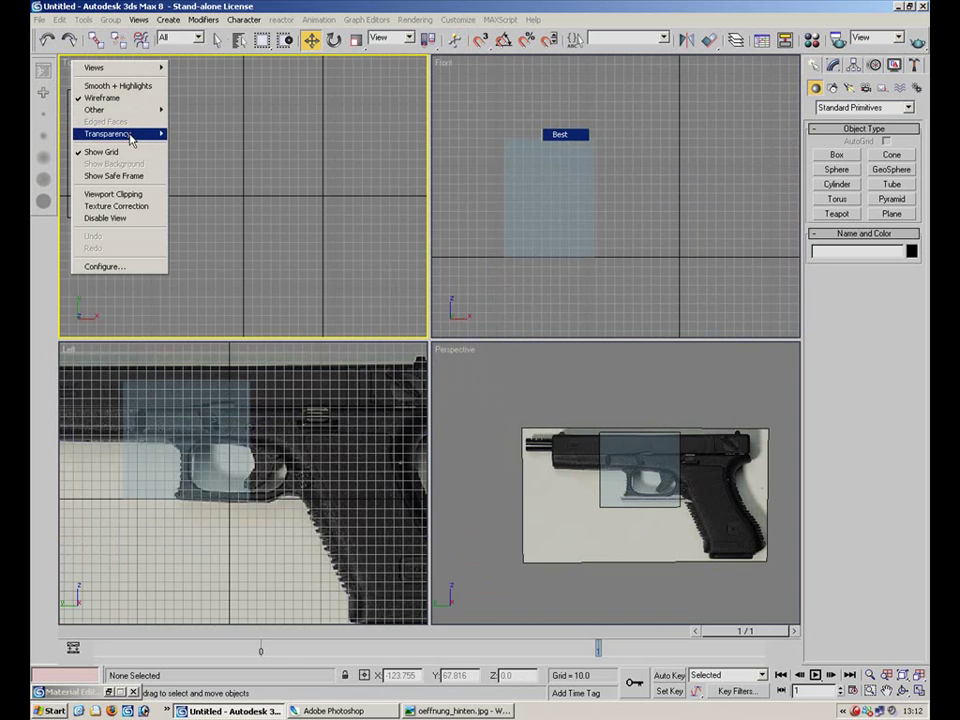
pyautogui.moveTo(129, 137)
pyautogui.moveTo(125, 109)
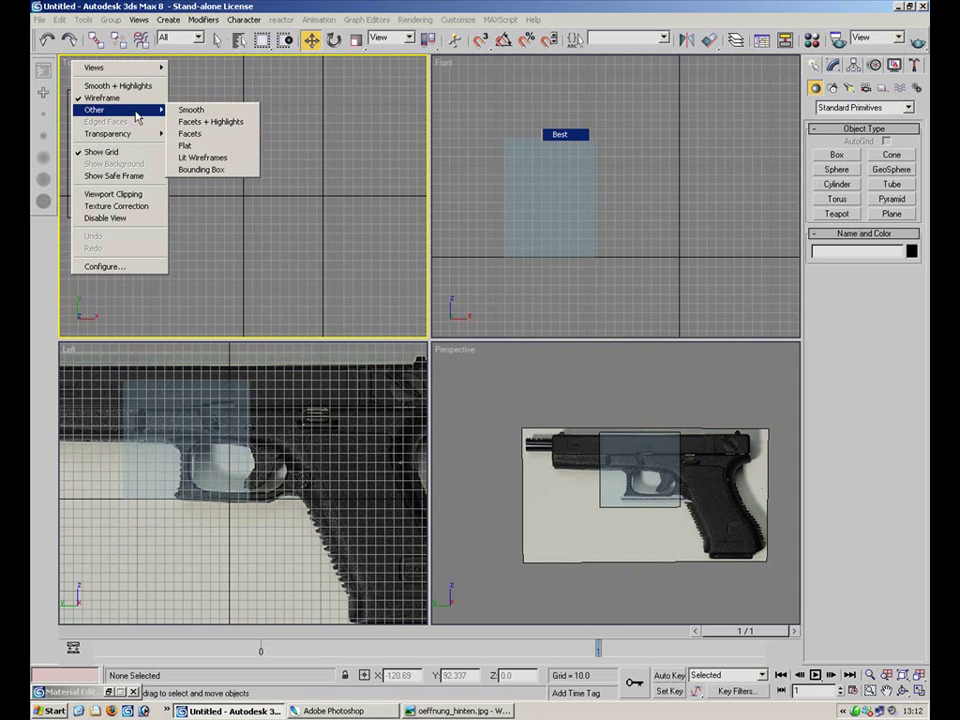
pyautogui.click(205, 133)
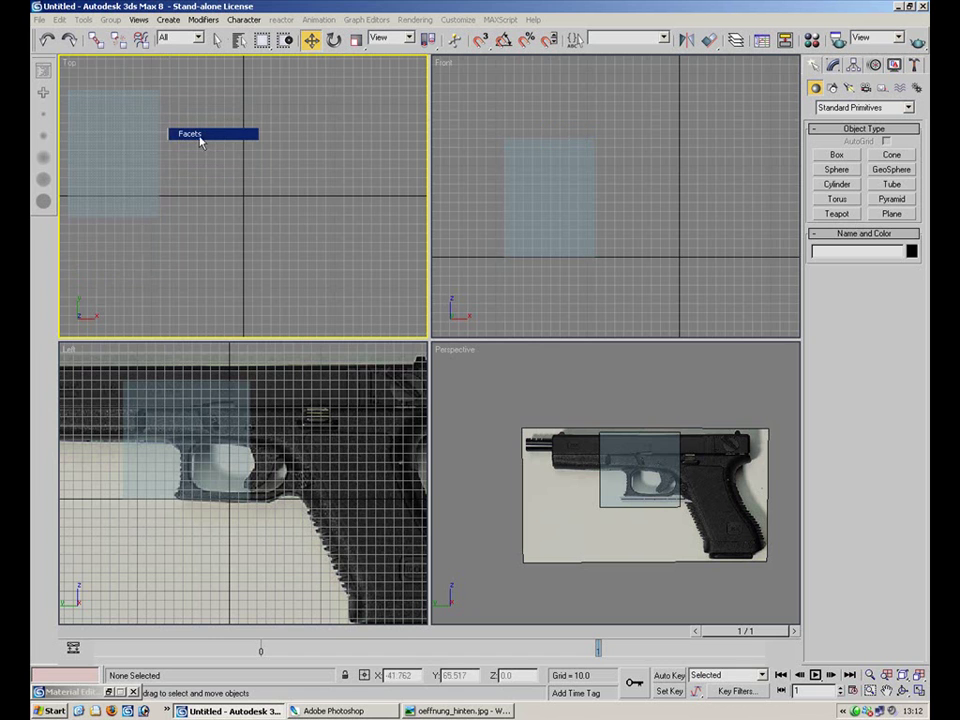
pyautogui.rightClick(75, 64)
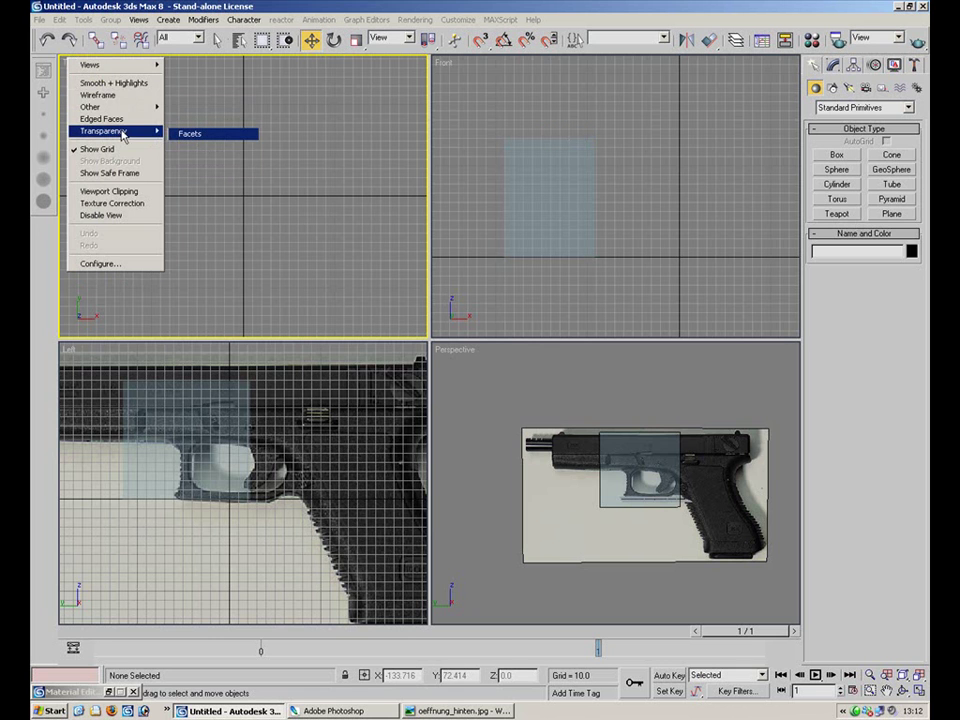
pyautogui.moveTo(128, 131)
pyautogui.click(181, 131)
# Turn on Edged Faces in the Front, Top and Left viewports
pyautogui.moveTo(549, 122); pyautogui.dragTo(596, 150, button='middle')
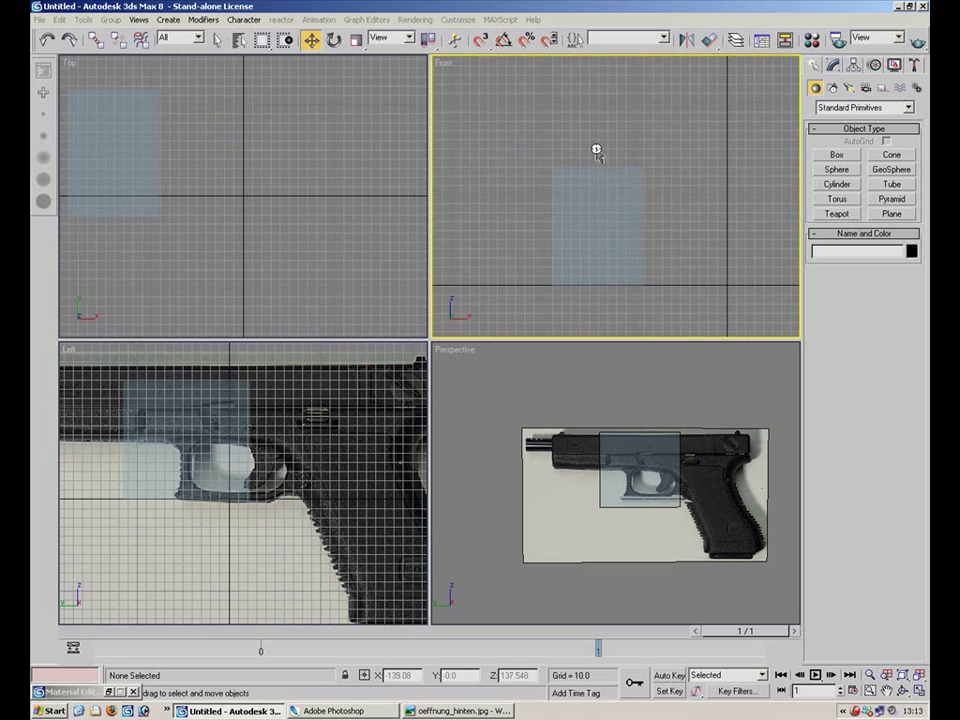
pyautogui.rightClick(440, 64)
pyautogui.click(496, 128)
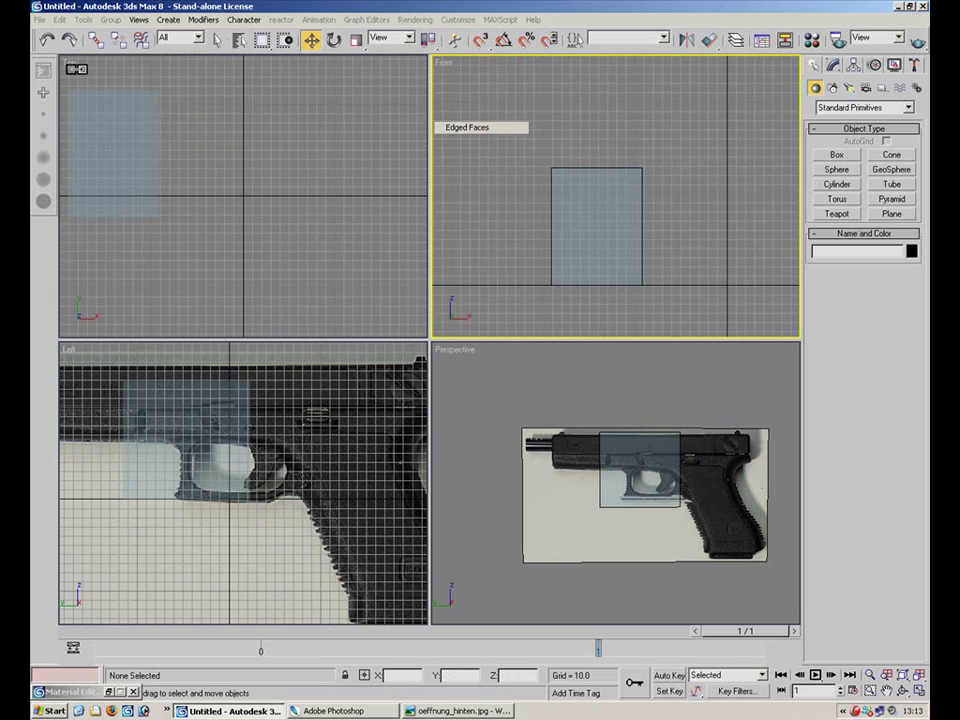
pyautogui.rightClick(71, 63)
pyautogui.click(101, 126)
pyautogui.rightClick(68, 350)
pyautogui.click(110, 411)
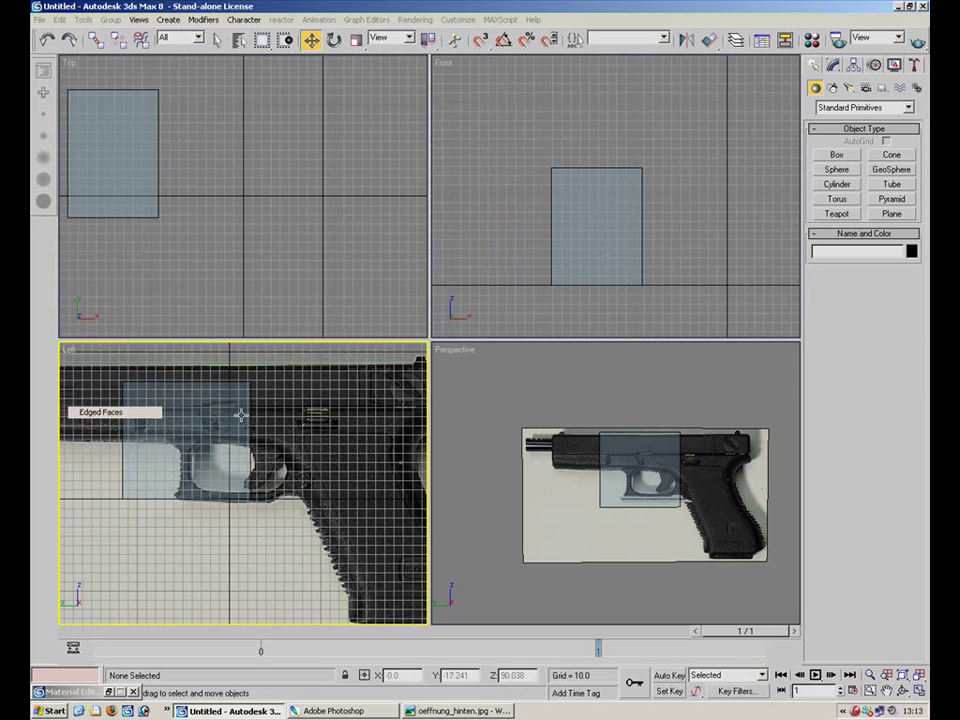
# Maximize the Left viewport and hide its grid
pyautogui.rightClick(70, 350)
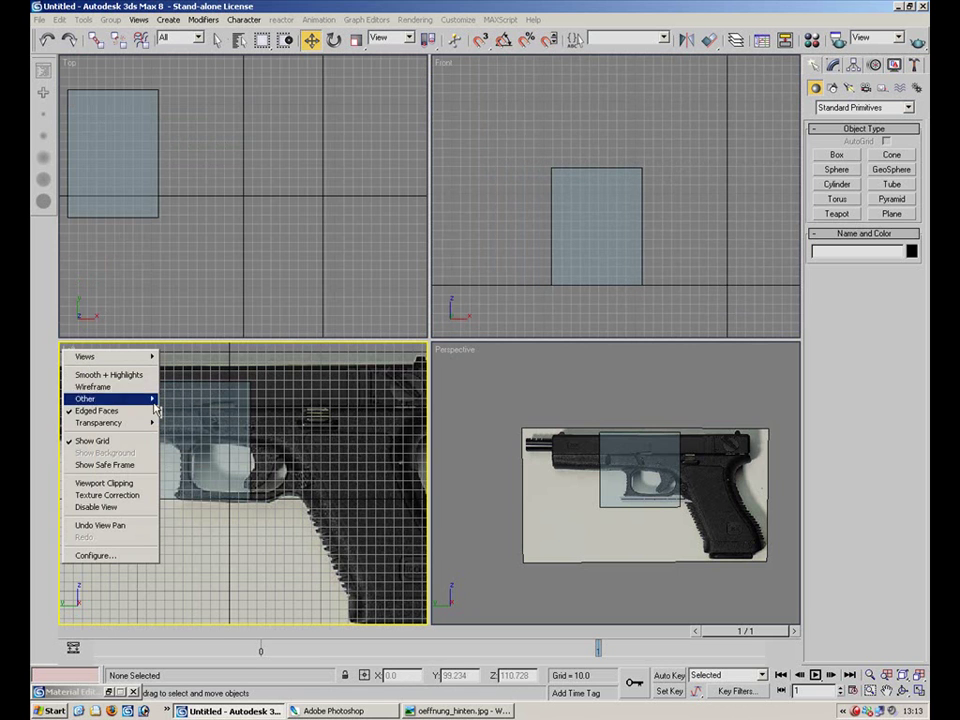
pyautogui.click(305, 424)
pyautogui.moveTo(305, 424); pyautogui.dragTo(350, 425, button='middle')
pyautogui.hotkey('alt', 'w')
pyautogui.moveTo(506, 294); pyautogui.dragTo(486, 255, button='middle')
pyautogui.press('g')
# Move the box from the trigger guard area onto the pistol's grip in the Left view
pyautogui.click(410, 231)
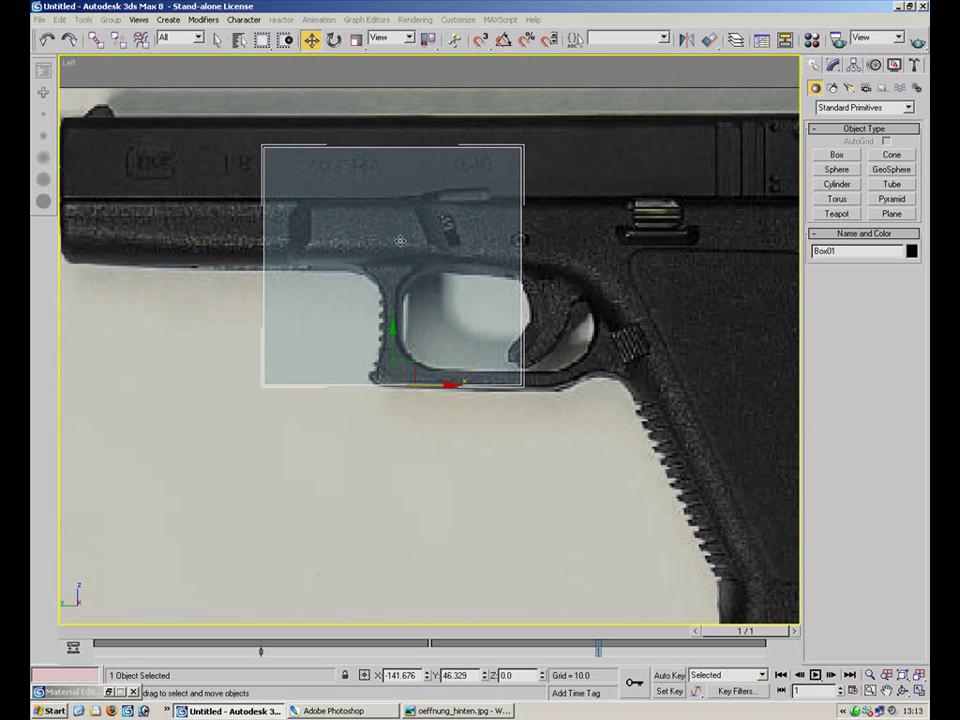
pyautogui.scroll(-2, 318, 301)
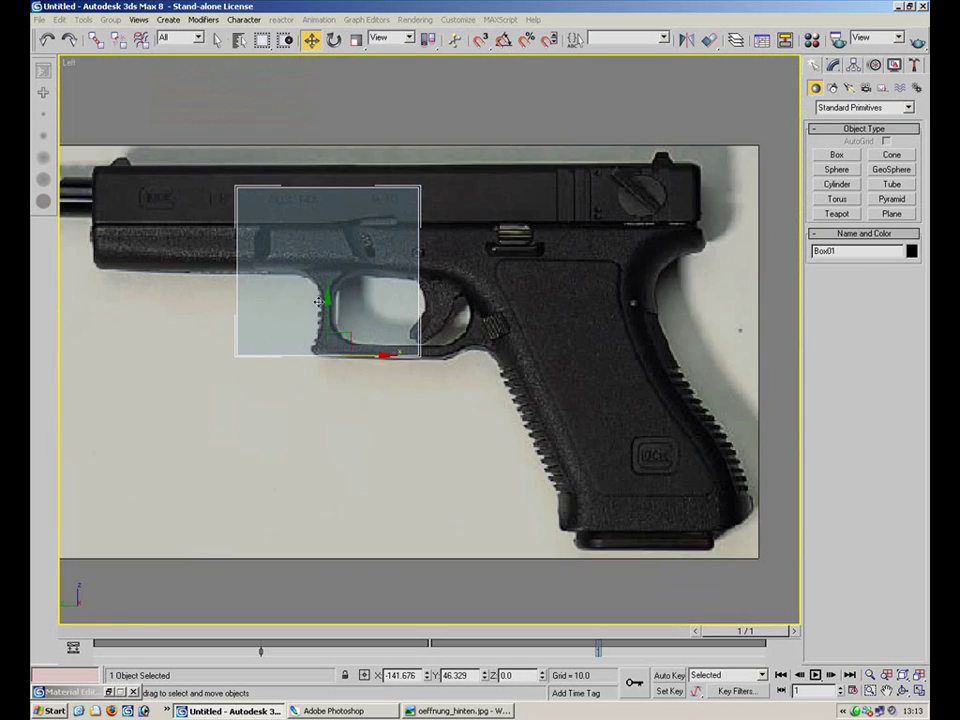
pyautogui.moveTo(359, 343); pyautogui.dragTo(617, 420)
pyautogui.click(454, 463)
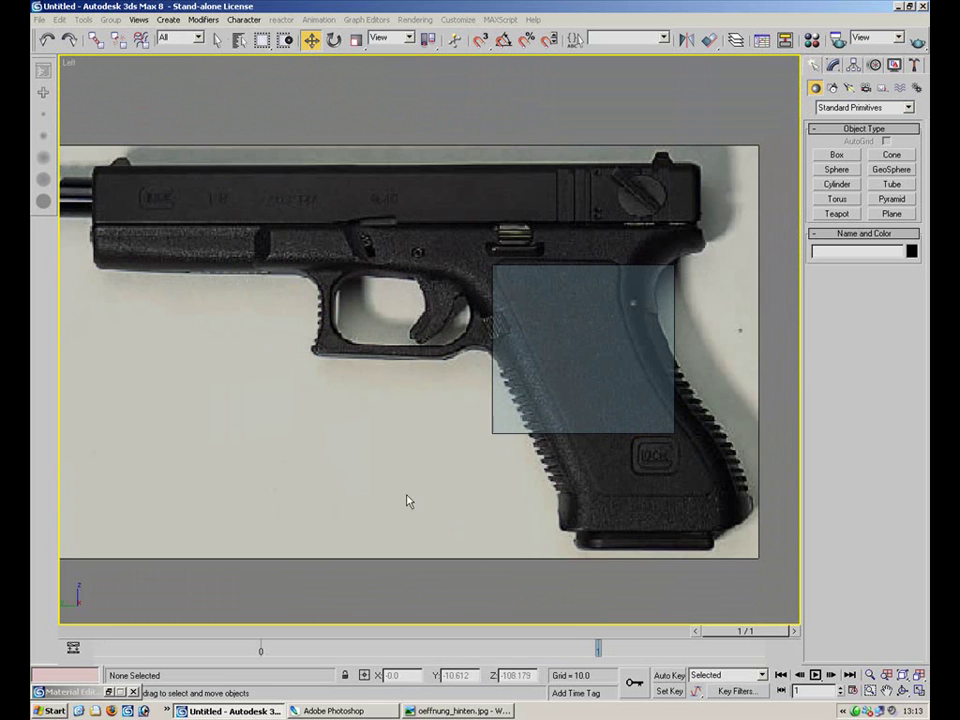
# Convert the box to an Editable Poly and switch to vertex editing
pyautogui.click(586, 325)
pyautogui.rightClick(575, 321)
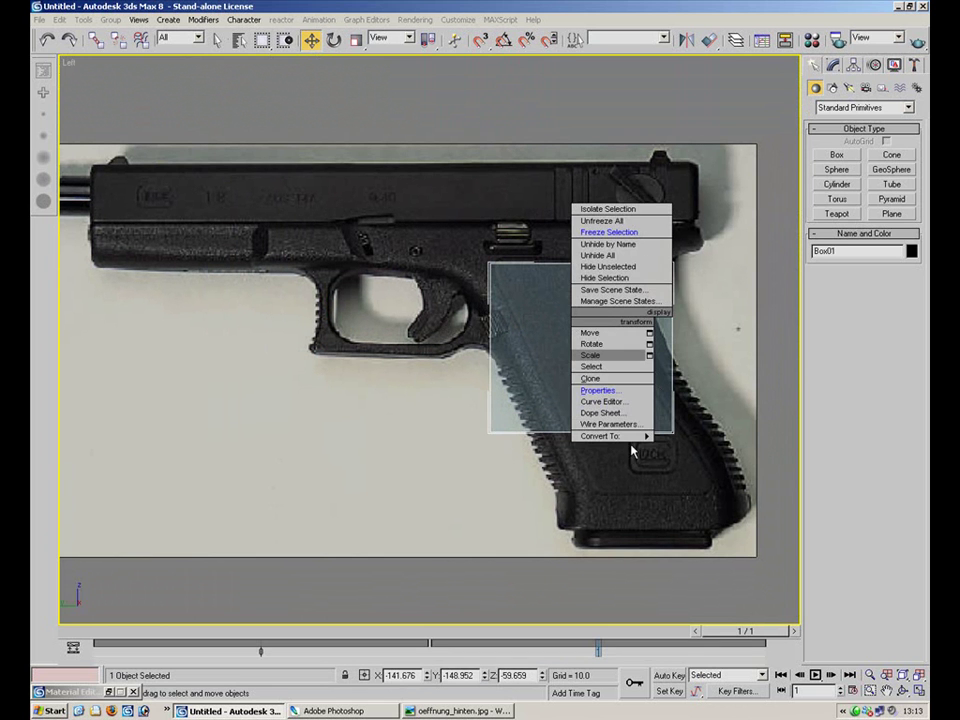
pyautogui.moveTo(606, 435)
pyautogui.click(707, 446)
pyautogui.moveTo(562, 237); pyautogui.dragTo(471, 235, button='middle')
pyautogui.press('1')
# Move the box's upper and lower rear vertex pairs onto the back edge of the grip
pyautogui.moveTo(661, 195); pyautogui.dragTo(539, 298)
pyautogui.moveTo(527, 212); pyautogui.dragTo(450, 153, button='middle')
pyautogui.scroll(3, 520, 203)
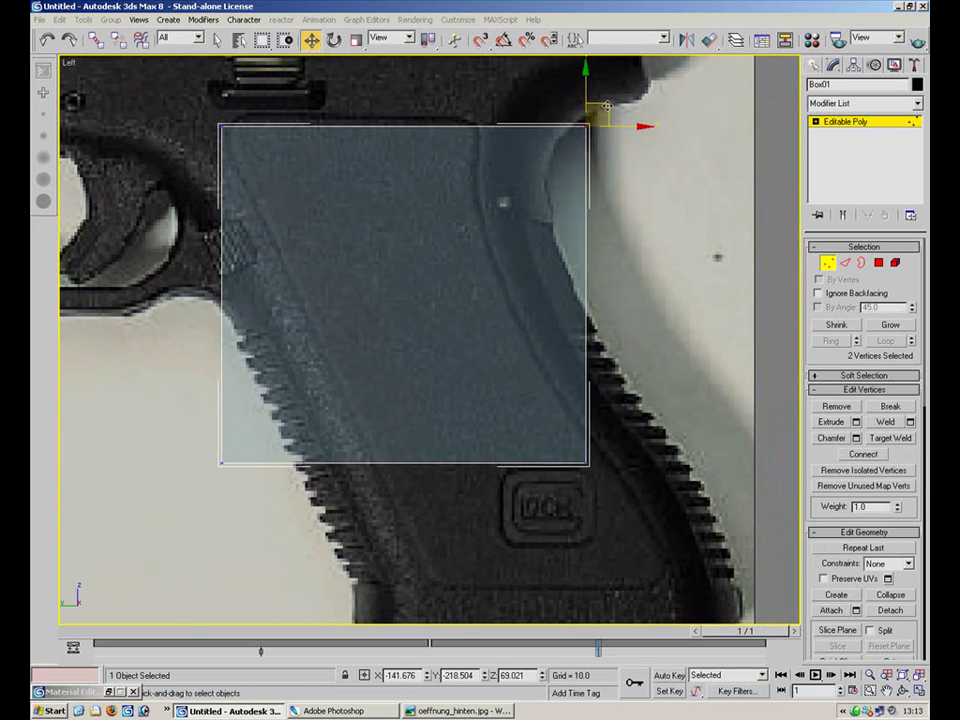
pyautogui.moveTo(606, 106); pyautogui.dragTo(515, 209)
pyautogui.moveTo(635, 422); pyautogui.dragTo(534, 505)
pyautogui.moveTo(609, 444); pyautogui.dragTo(646, 376)
# Move the front vertex pairs onto the grip's front edge and readjust the upper rear pair along the back edge
pyautogui.click(240, 503)
pyautogui.moveTo(289, 416); pyautogui.dragTo(165, 493)
pyautogui.moveTo(242, 443); pyautogui.dragTo(326, 425)
pyautogui.moveTo(300, 118); pyautogui.dragTo(182, 181)
pyautogui.moveTo(239, 119); pyautogui.dragTo(237, 289)
pyautogui.moveTo(519, 220); pyautogui.dragTo(582, 199)
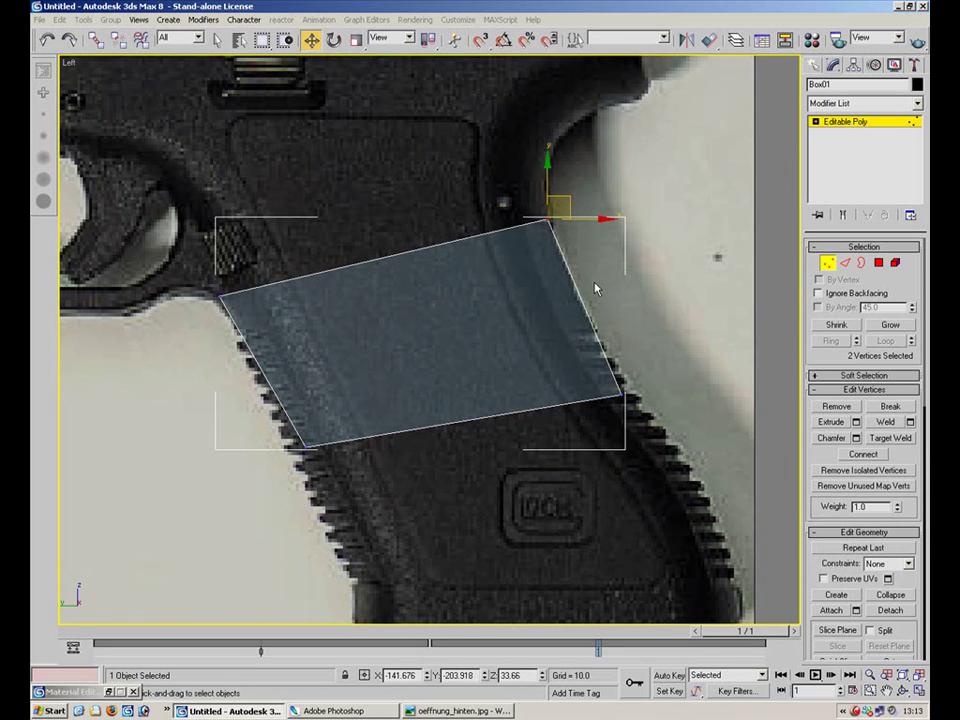
# Go to frame 0 to show the material opaque and select the box's lower front vertex pair
pyautogui.press(',')
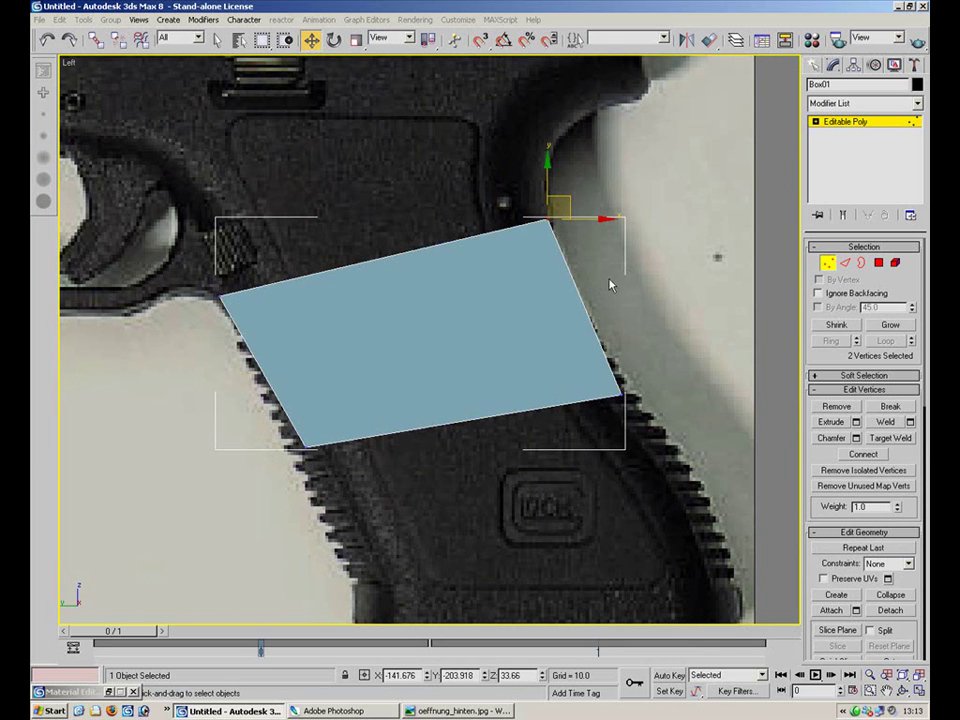
pyautogui.moveTo(652, 340); pyautogui.dragTo(597, 447)
pyautogui.moveTo(350, 410); pyautogui.dragTo(296, 470)
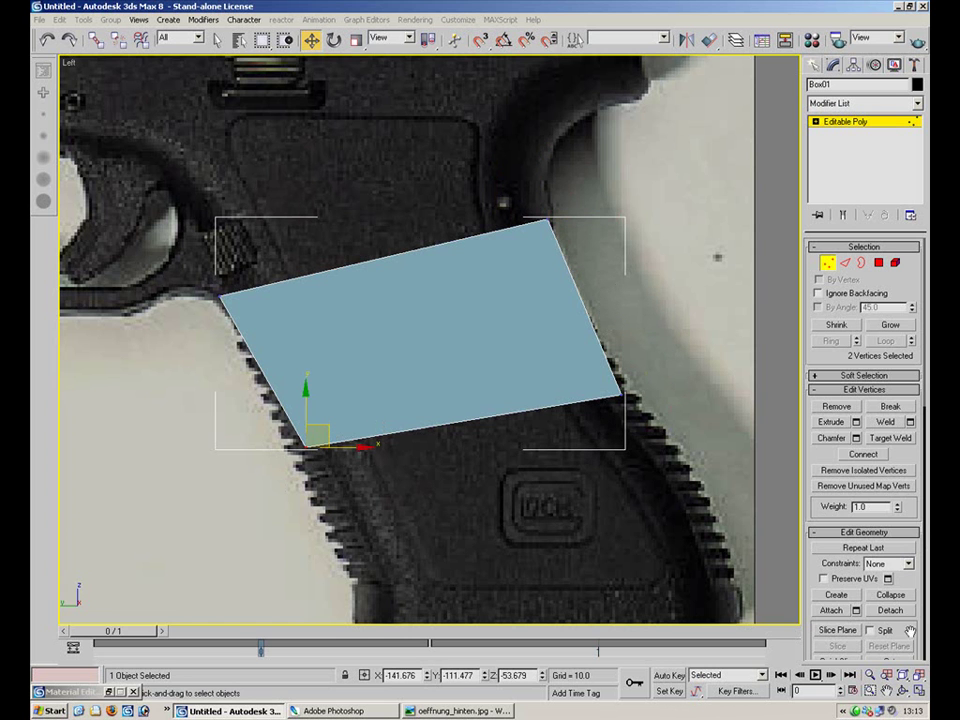
# Maximize the Perspective viewport and delete all of the box's vertices
pyautogui.hotkey('alt', 'w')
pyautogui.rightClick(680, 490)
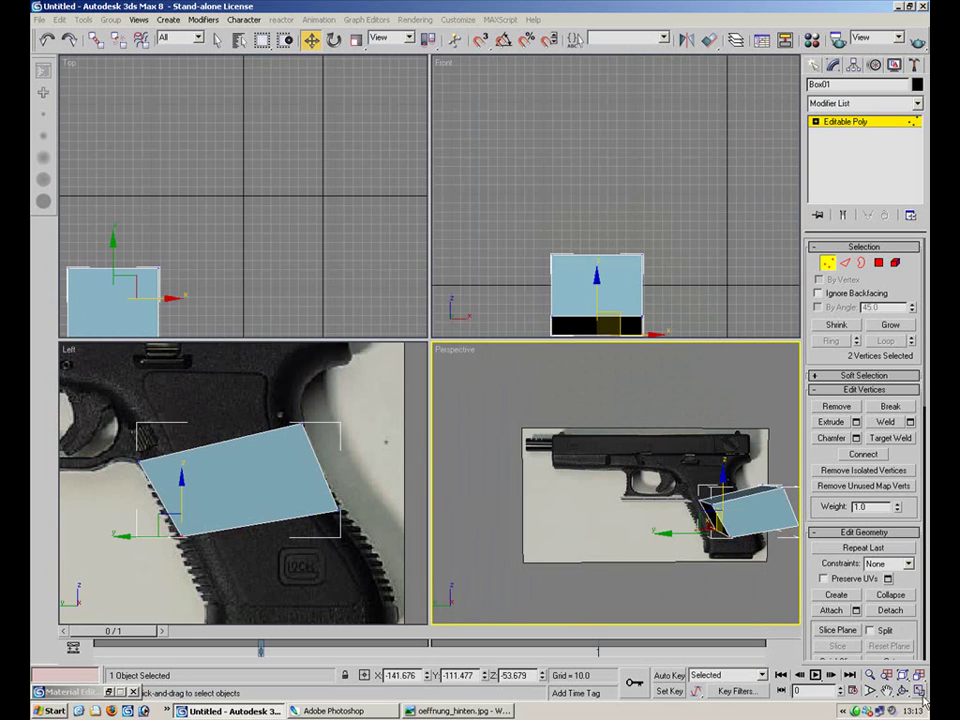
pyautogui.hotkey('alt', 'w')
pyautogui.keyDown('alt'); pyautogui.moveTo(617, 287); pyautogui.dragTo(412, 272, button='middle'); pyautogui.keyUp('alt')
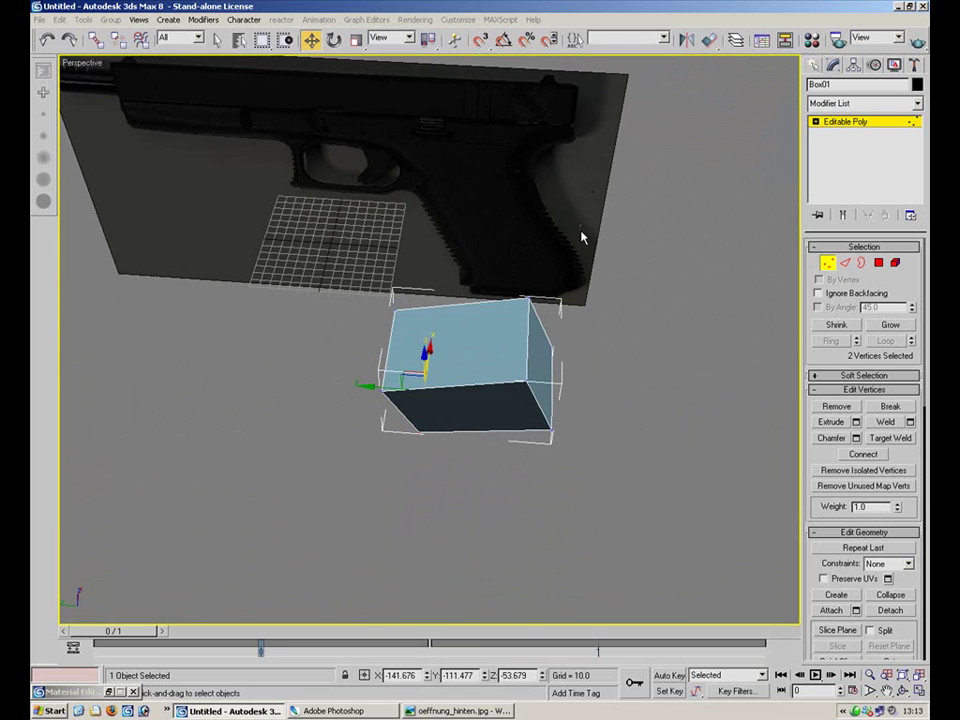
pyautogui.moveTo(580, 225); pyautogui.dragTo(279, 520)
pyautogui.press('Delete')
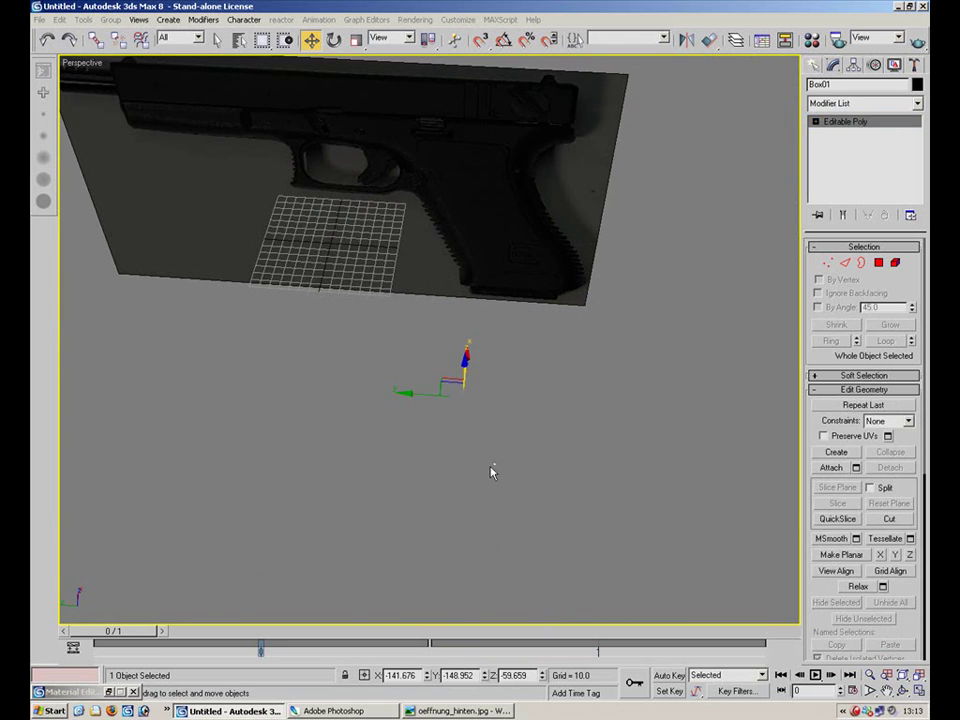
pyautogui.keyDown('alt'); pyautogui.moveTo(466, 491); pyautogui.dragTo(397, 478, button='middle'); pyautogui.keyUp('alt')
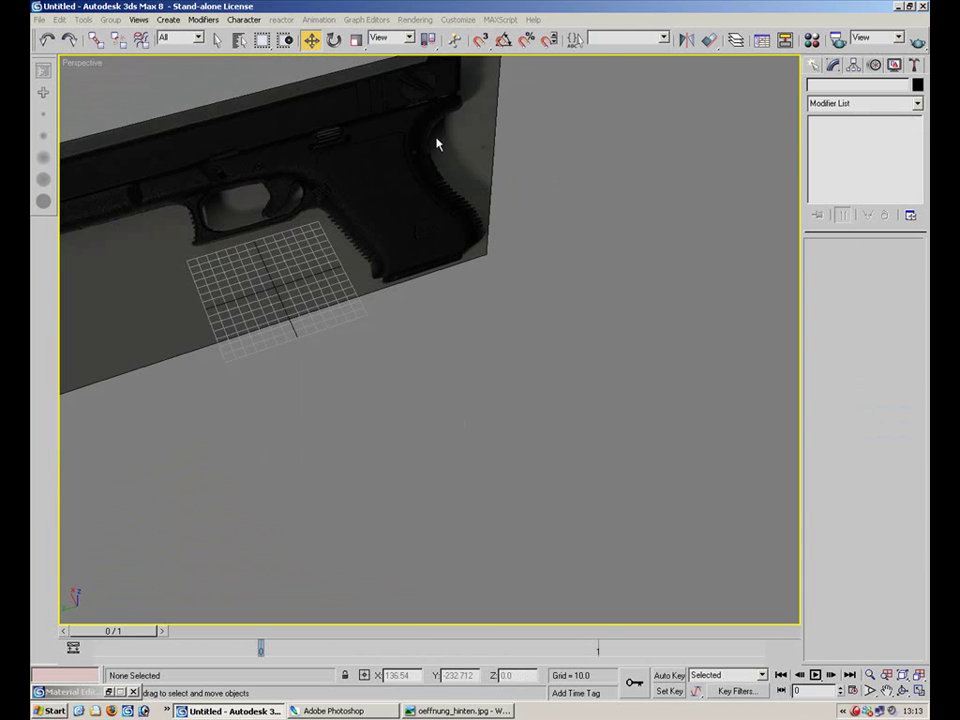
# Open the Preference Settings and close them without changing anything
pyautogui.click(453, 24)
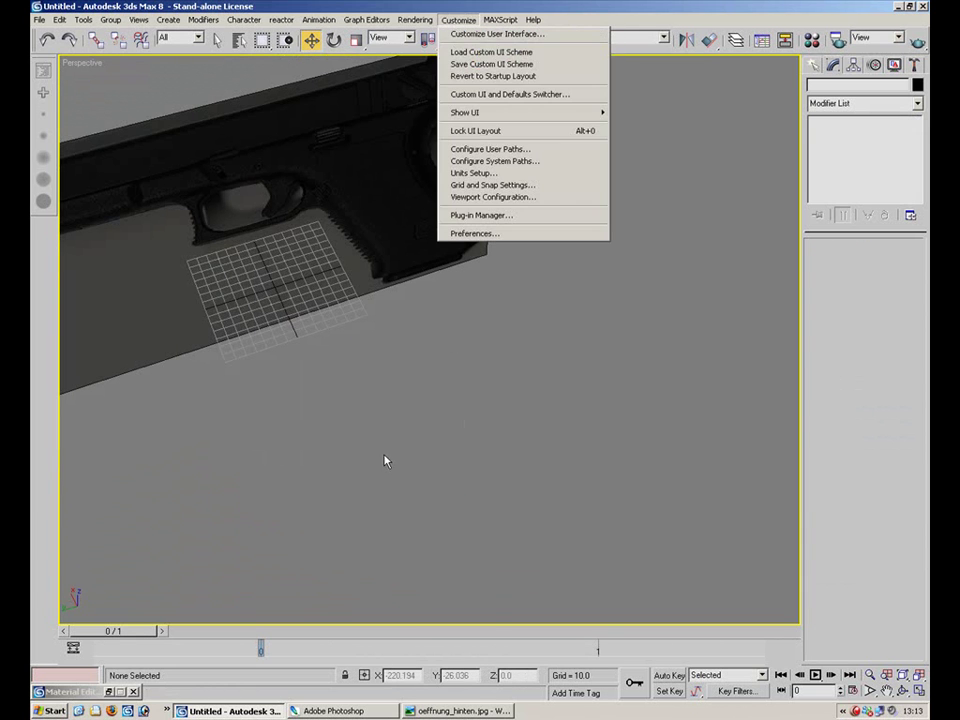
pyautogui.click(385, 461)
pyautogui.keyDown('alt'); pyautogui.moveTo(391, 340); pyautogui.dragTo(446, 272, button='middle'); pyautogui.keyUp('alt')
pyautogui.click(458, 19)
pyautogui.click(516, 236)
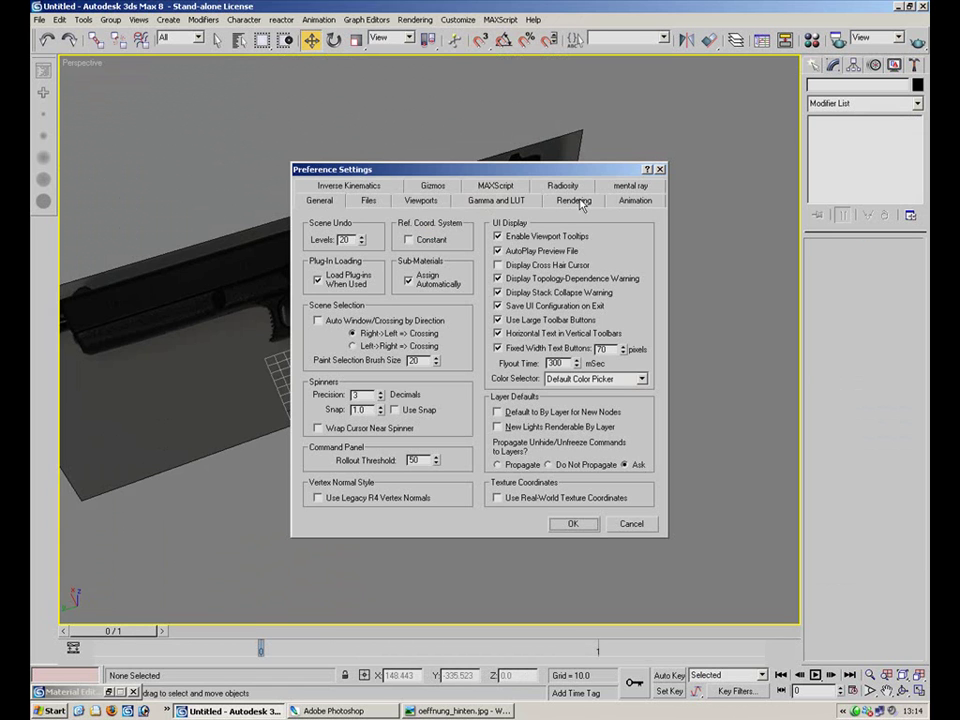
pyautogui.click(660, 169)
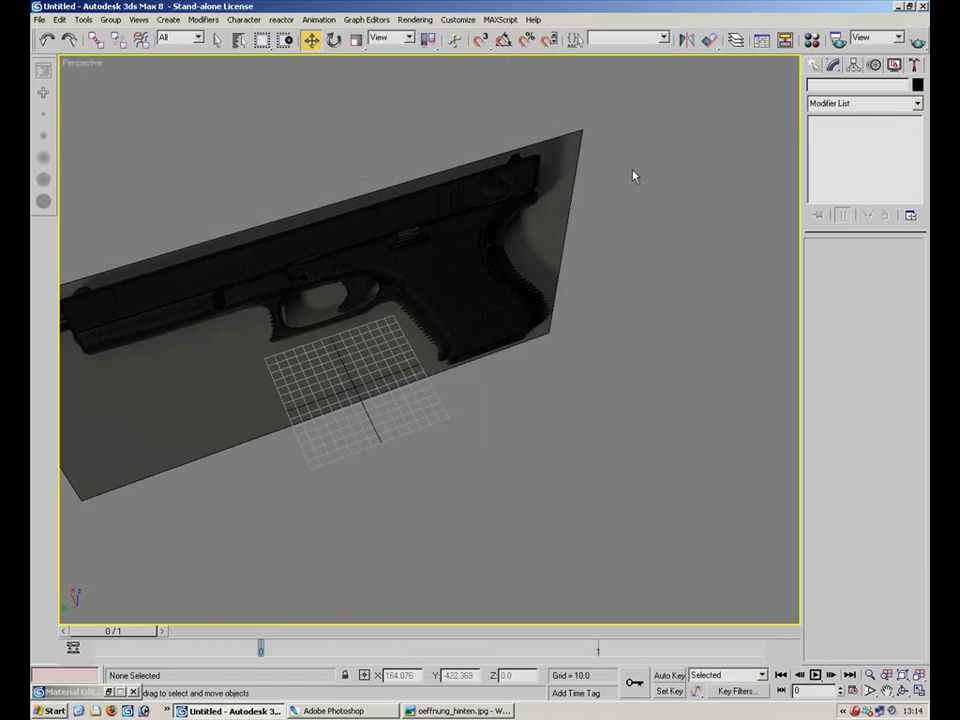
pyautogui.keyDown('alt'); pyautogui.moveTo(455, 225); pyautogui.dragTo(488, 362, button='middle'); pyautogui.keyUp('alt')
pyautogui.moveTo(488, 362); pyautogui.dragTo(494, 305, button='middle')
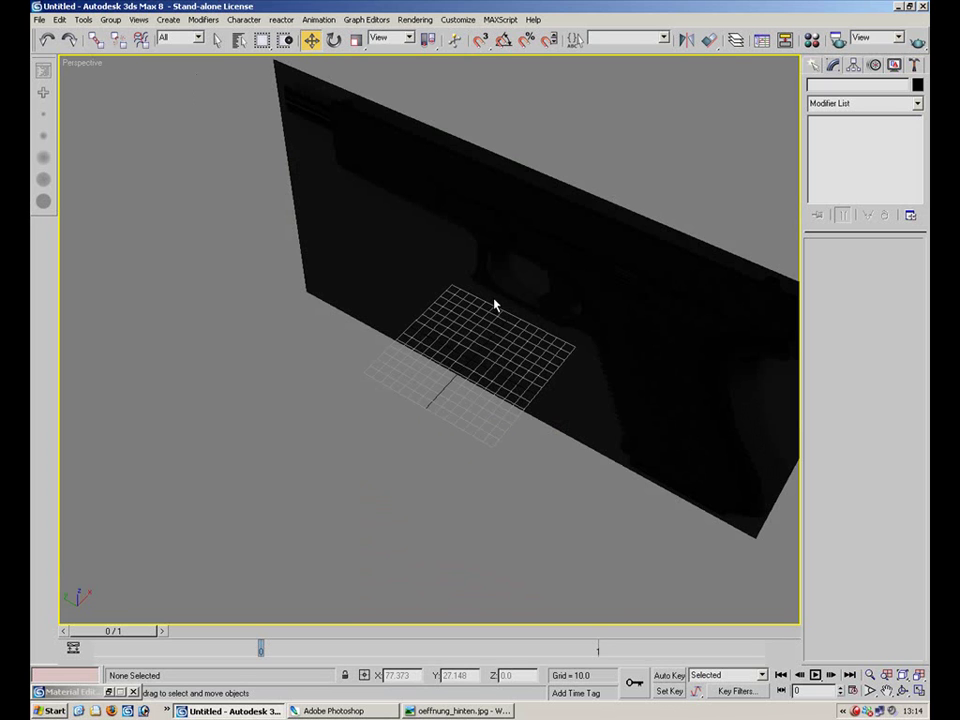
# Start saving the scene under a new name and browse to the Weapon Tutorial folder inside My Documents' Tutorials folder
pyautogui.click(38, 20)
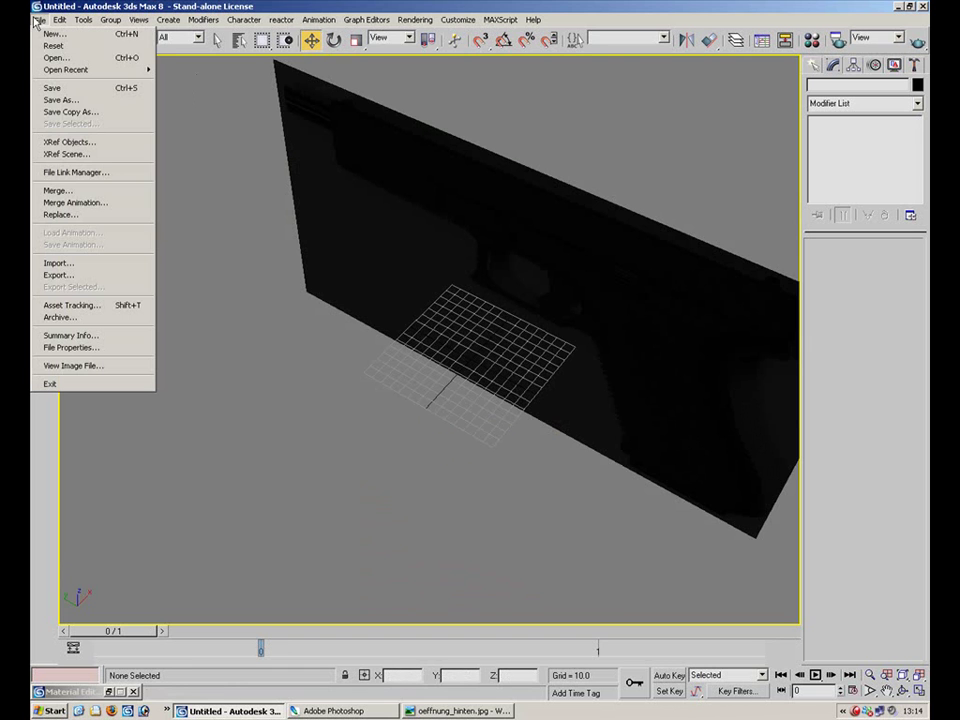
pyautogui.click(104, 102)
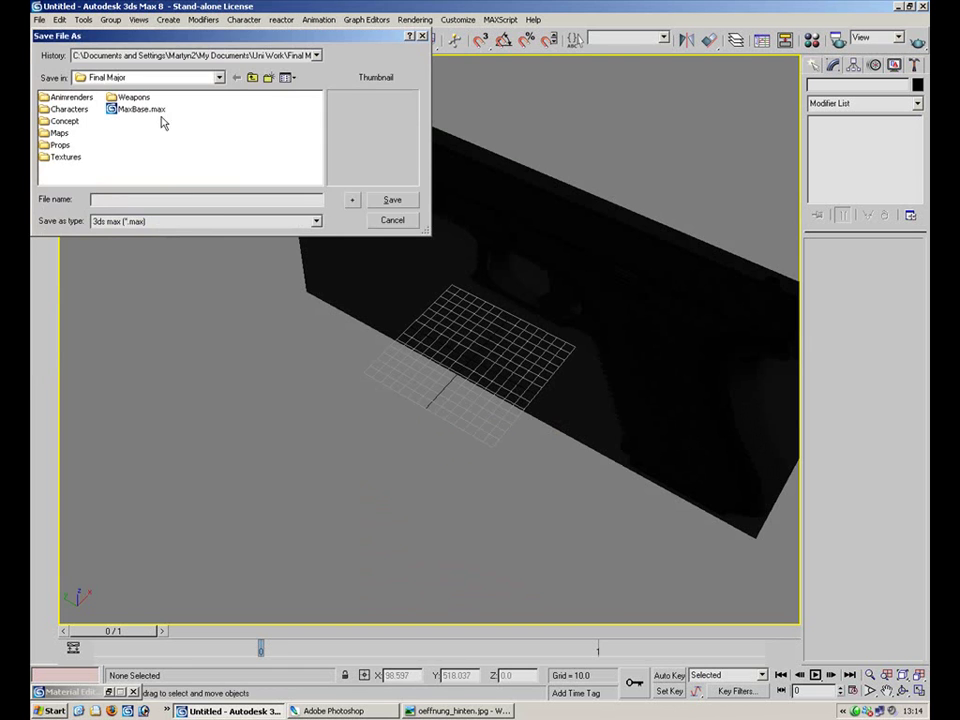
pyautogui.click(155, 77)
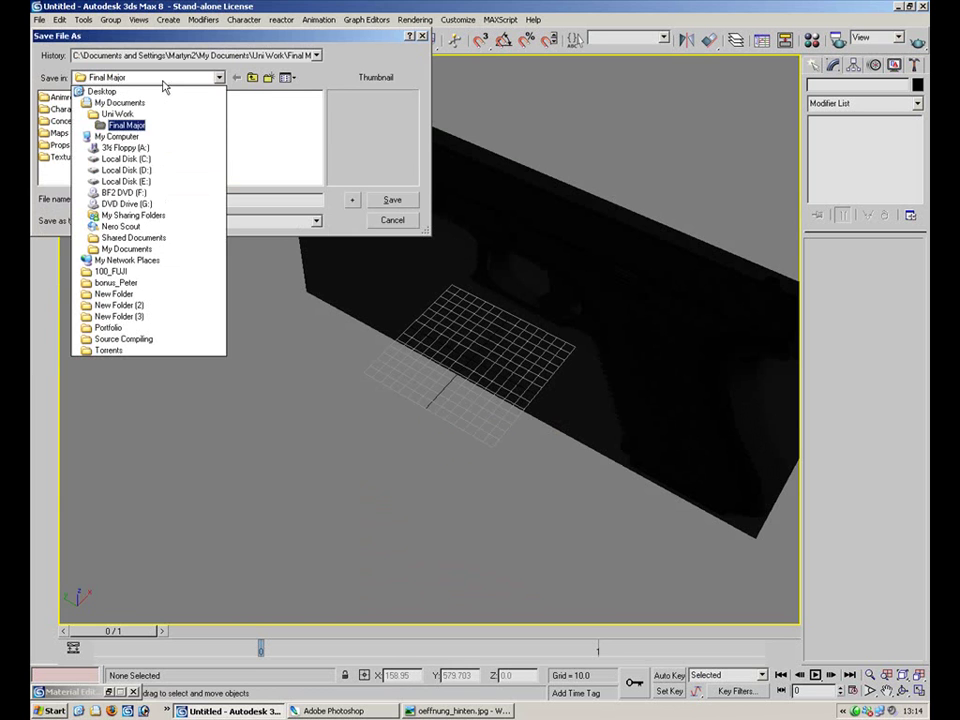
pyautogui.click(125, 102)
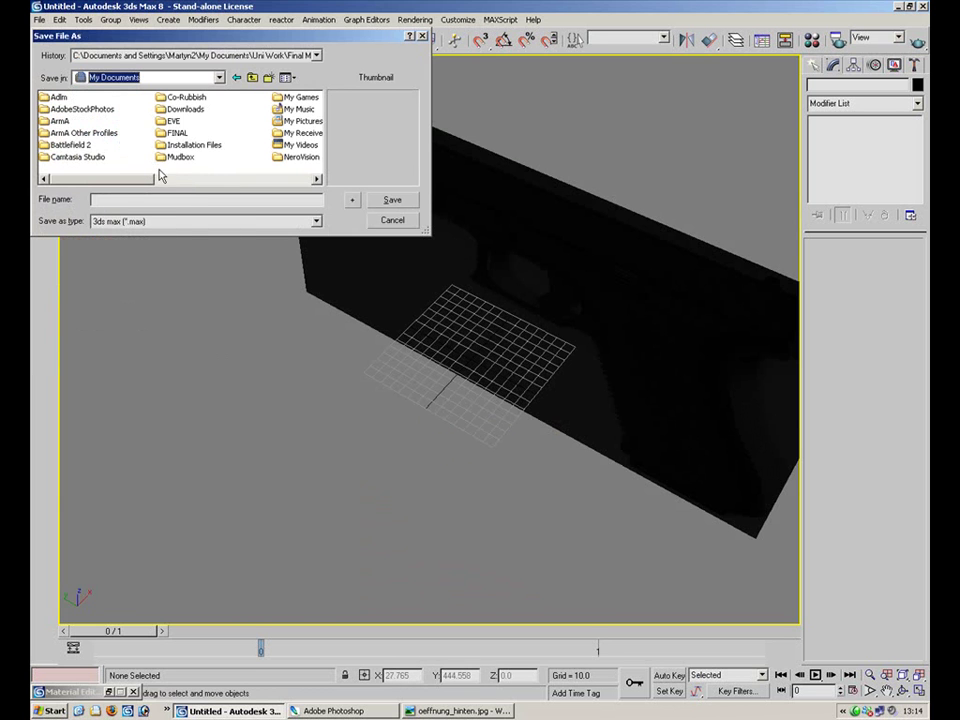
pyautogui.scroll(-2, 95, 140)
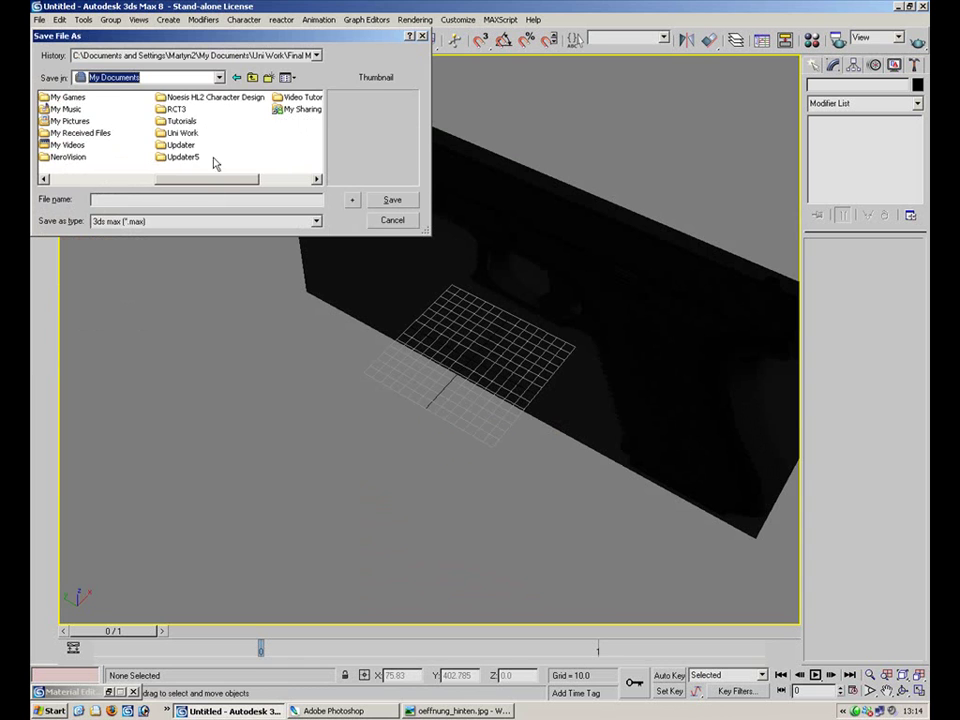
pyautogui.doubleClick(180, 121)
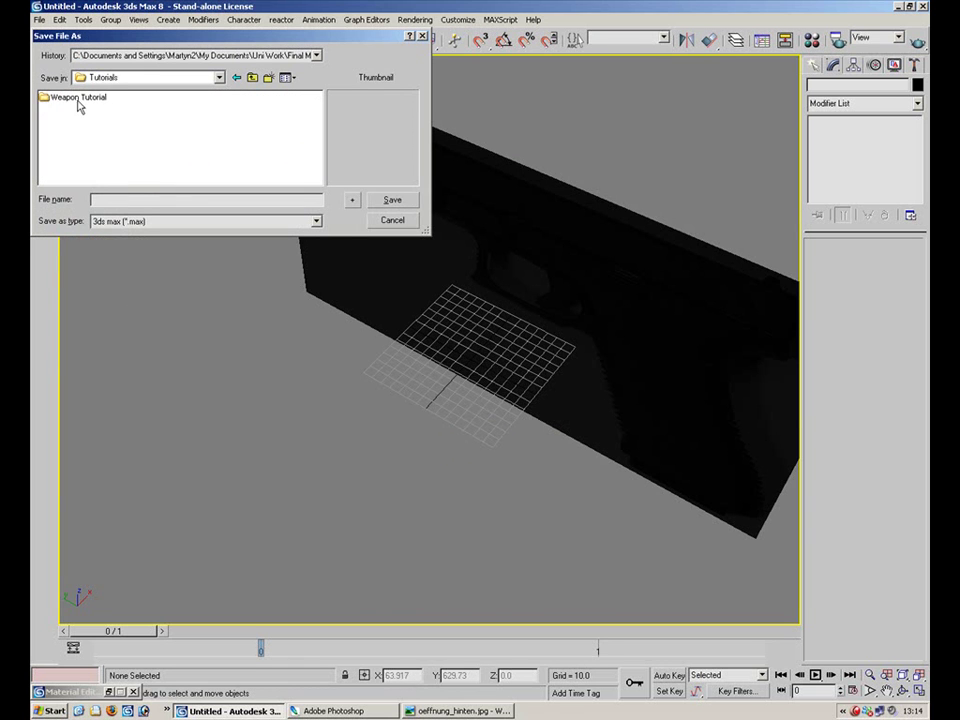
pyautogui.doubleClick(79, 101)
# Create a folder named Weapon in the Weapon Tutorial folder and save the scene in it as Glock.max
pyautogui.rightClick(91, 145)
pyautogui.moveTo(112, 229)
pyautogui.click(200, 227)
pyautogui.write('Weapo')
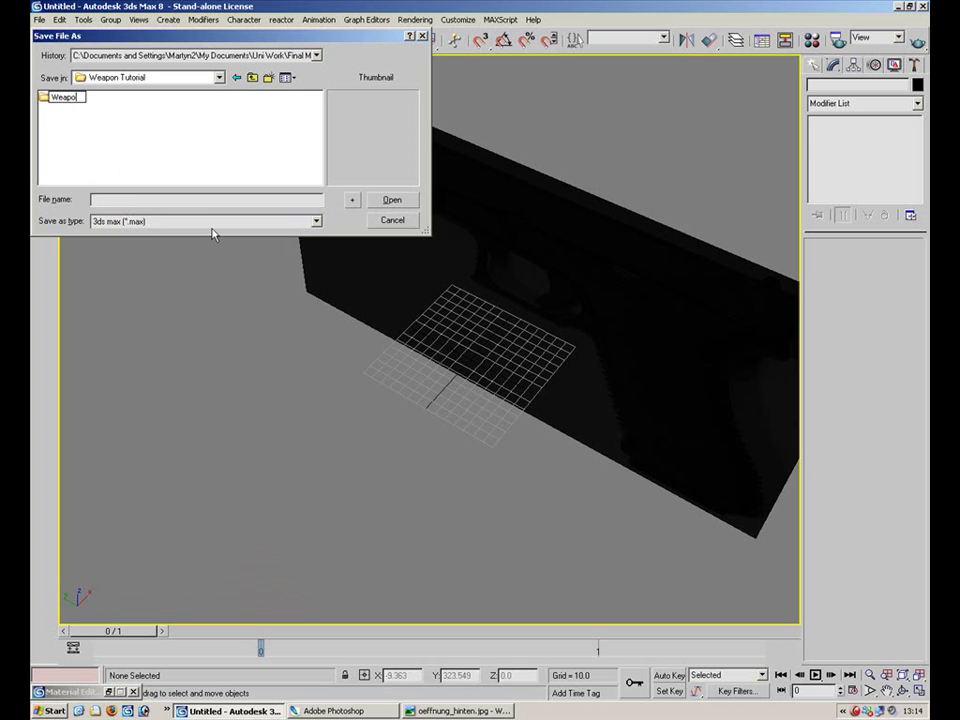
pyautogui.write('n')
pyautogui.press('Return')
pyautogui.doubleClick(45, 97)
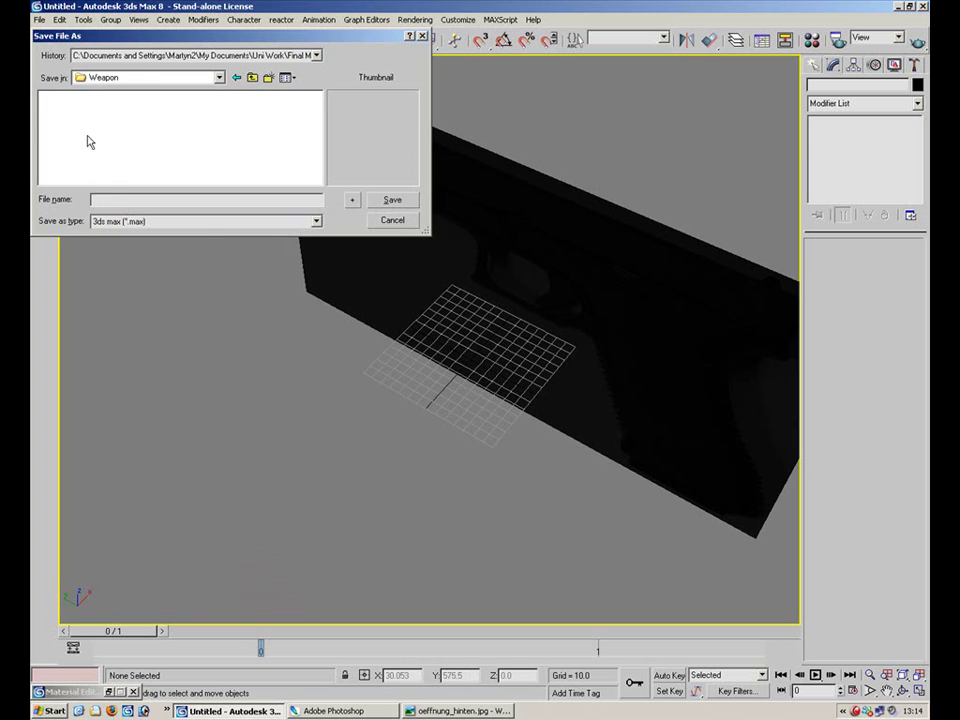
pyautogui.click(118, 201)
pyautogui.click(392, 200)
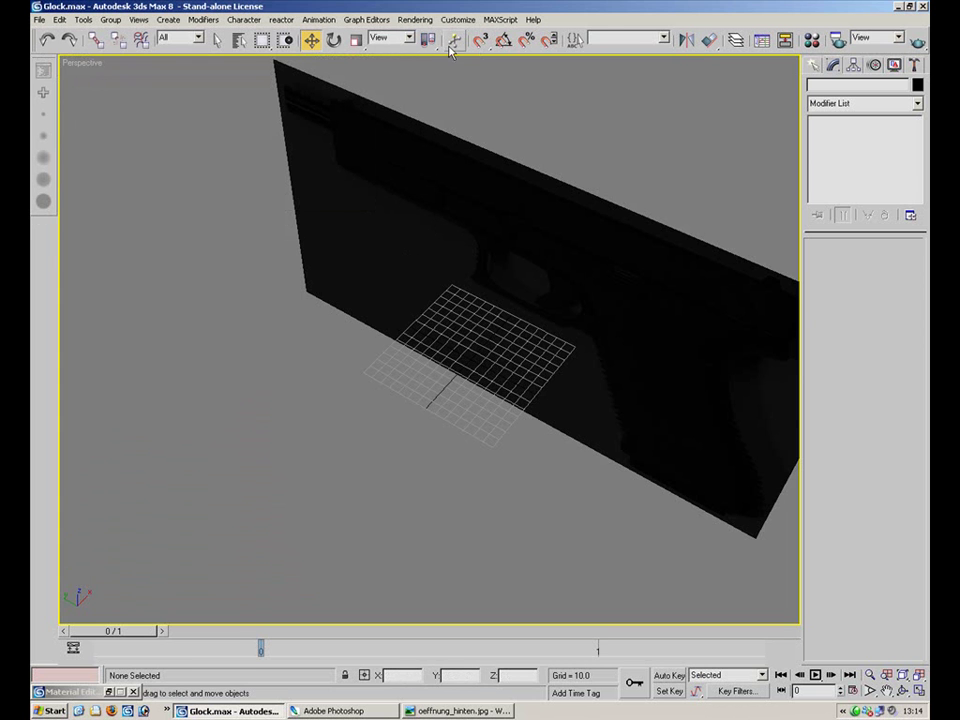
# Review the file handling and auto backup preferences, toggling Increment on Save off and back on
pyautogui.click(457, 21)
pyautogui.click(497, 232)
pyautogui.click(369, 201)
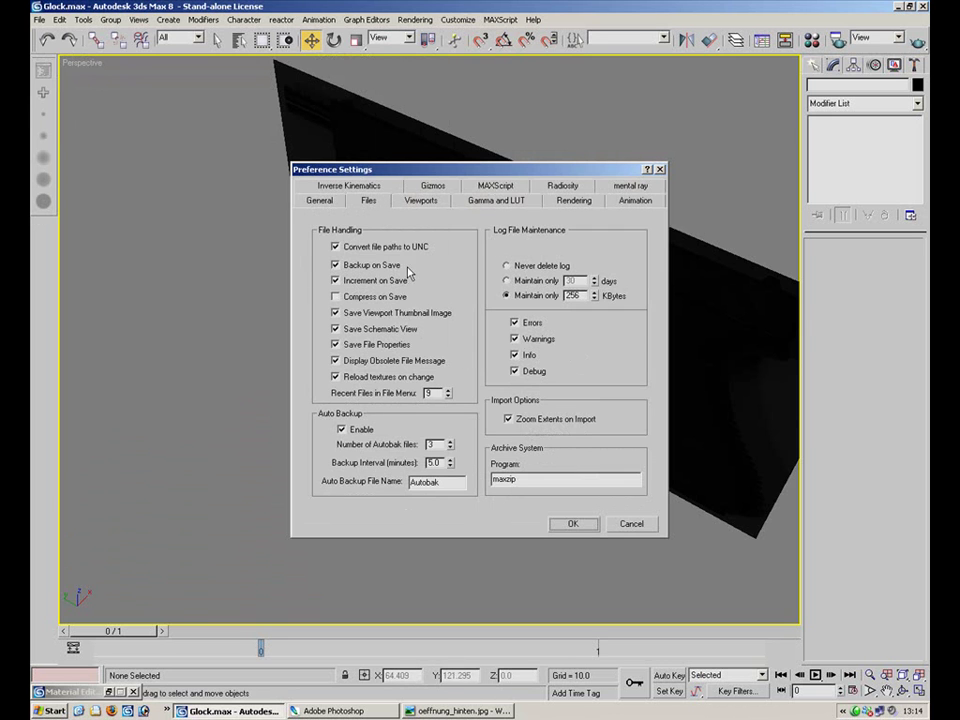
pyautogui.click(364, 281)
pyautogui.click(364, 281)
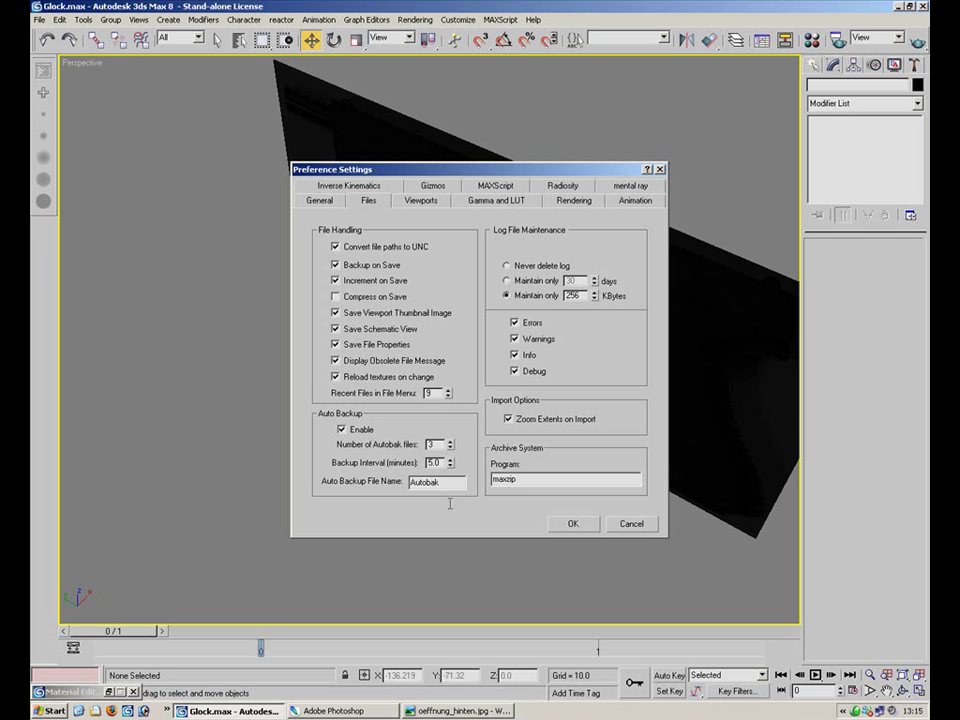
pyautogui.click(567, 525)
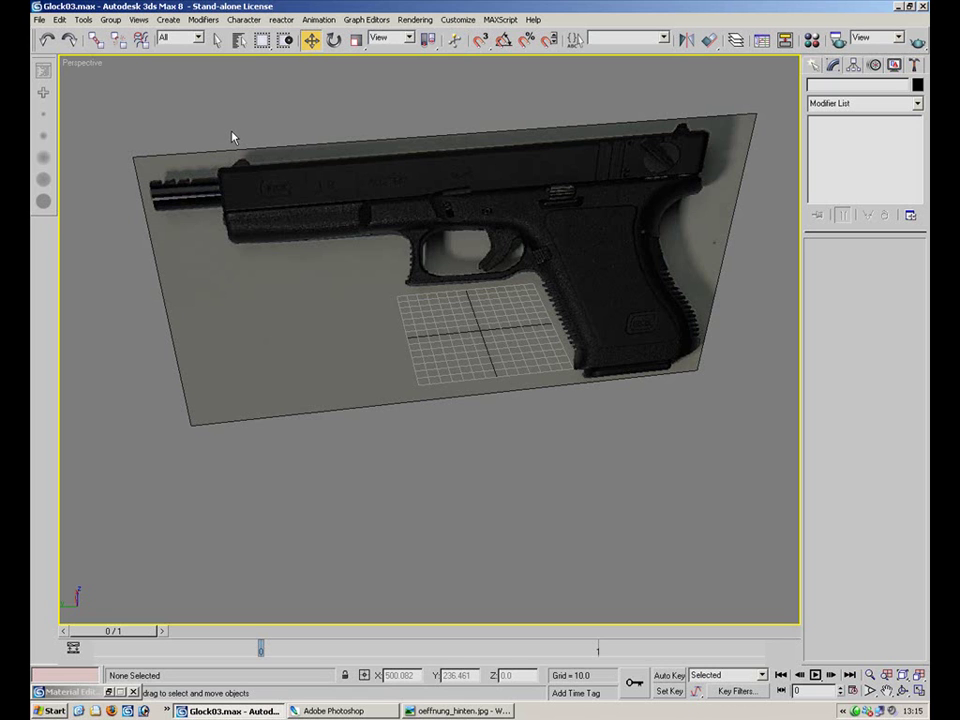
# Switch to Windows Explorer to view the My Documents folder, then minimize its window
pyautogui.click(96, 711)
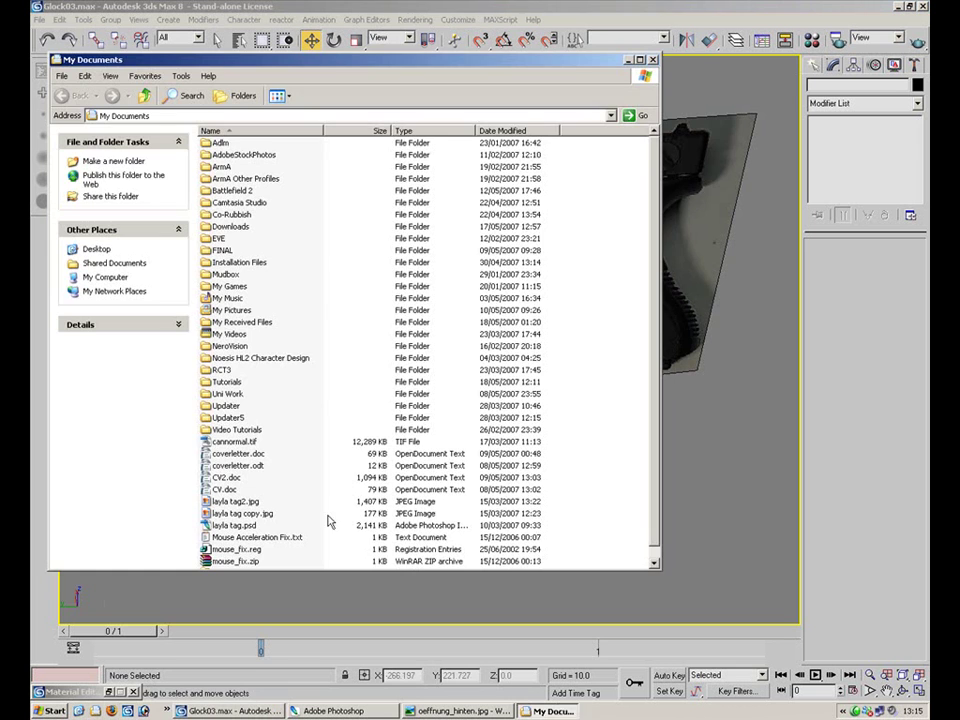
pyautogui.moveTo(249, 58)
pyautogui.mouseDown()
pyautogui.moveTo(352, 98)
pyautogui.moveTo(263, 68)
pyautogui.mouseUp()
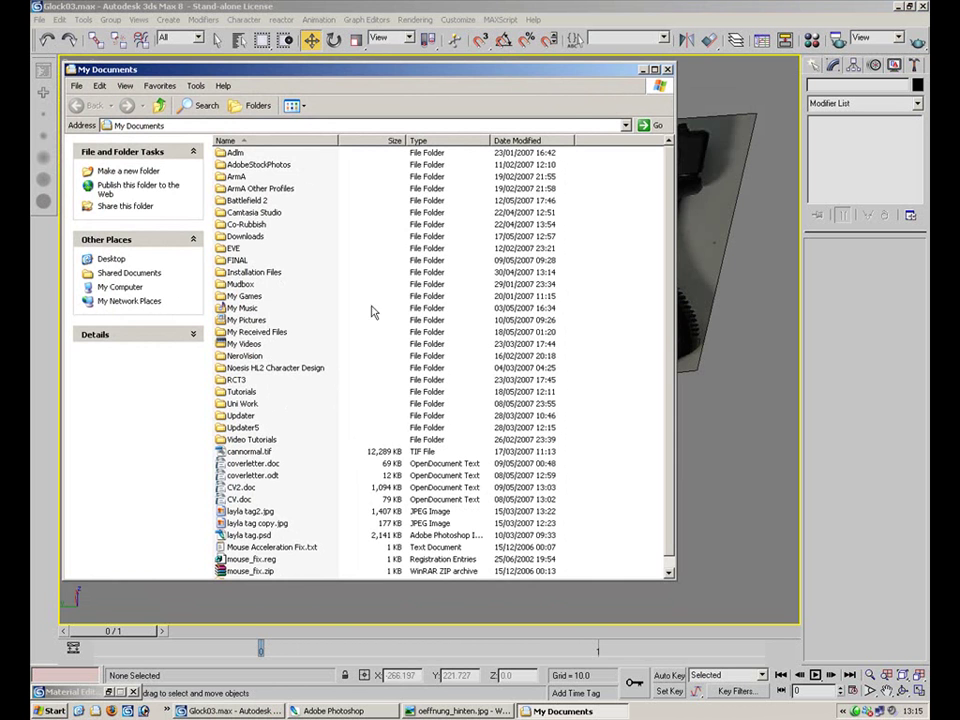
pyautogui.click(645, 69)
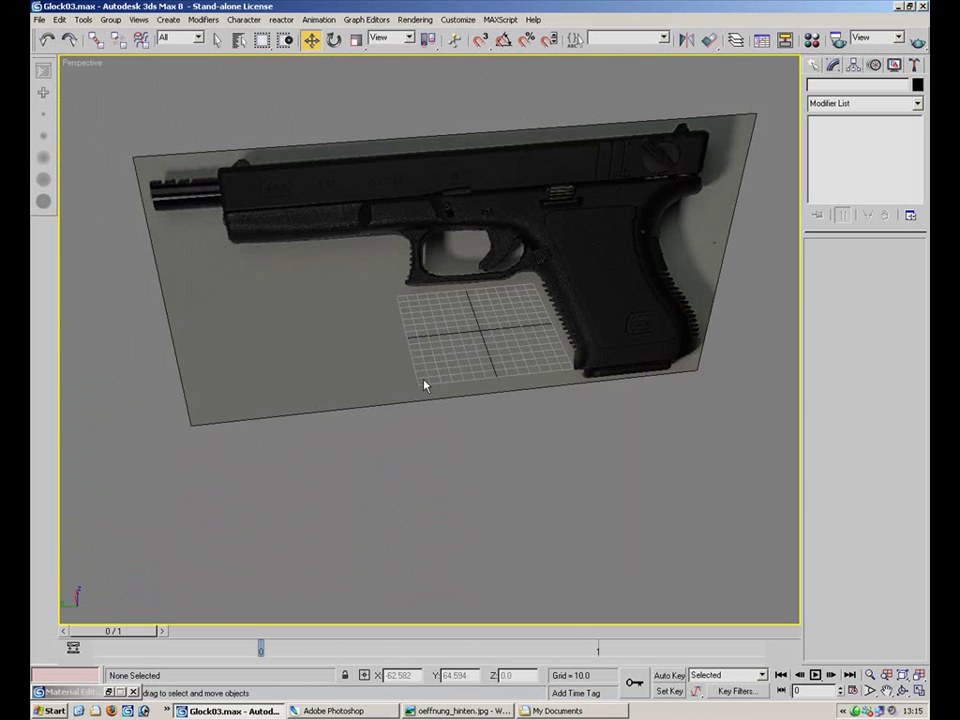
# Adjust the diffuse colour of the blue 01 - Default material and close the Material Editor
pyautogui.moveTo(422, 381)
pyautogui.keyDown('alt'); pyautogui.mouseDown(button='middle')
pyautogui.moveTo(420, 418)
pyautogui.moveTo(435, 399)
pyautogui.mouseUp(button='middle'); pyautogui.keyUp('alt')
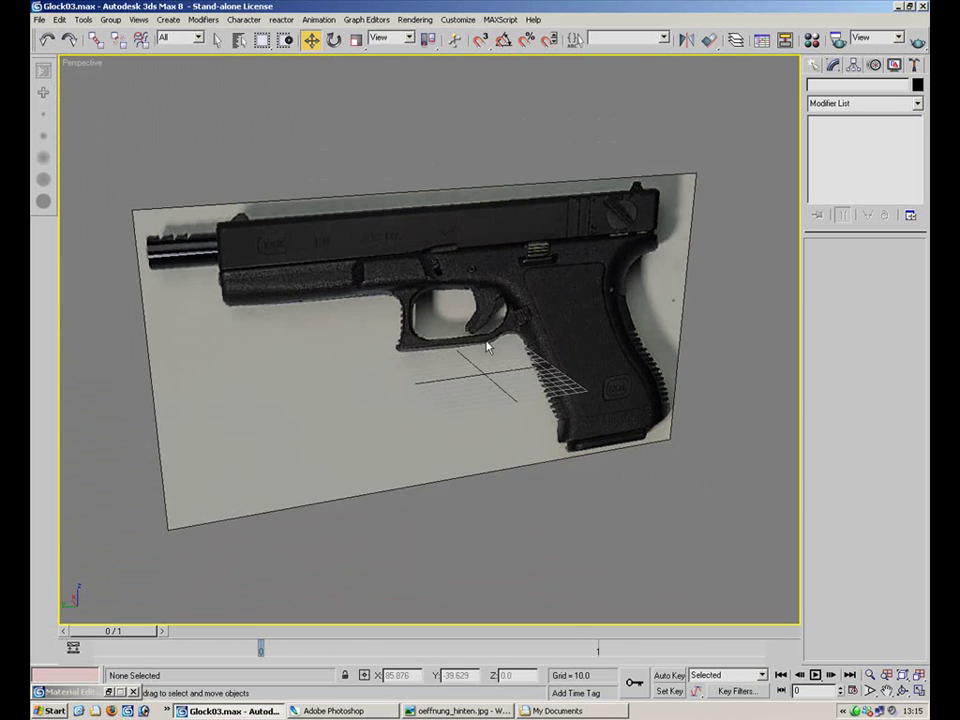
pyautogui.press('m')
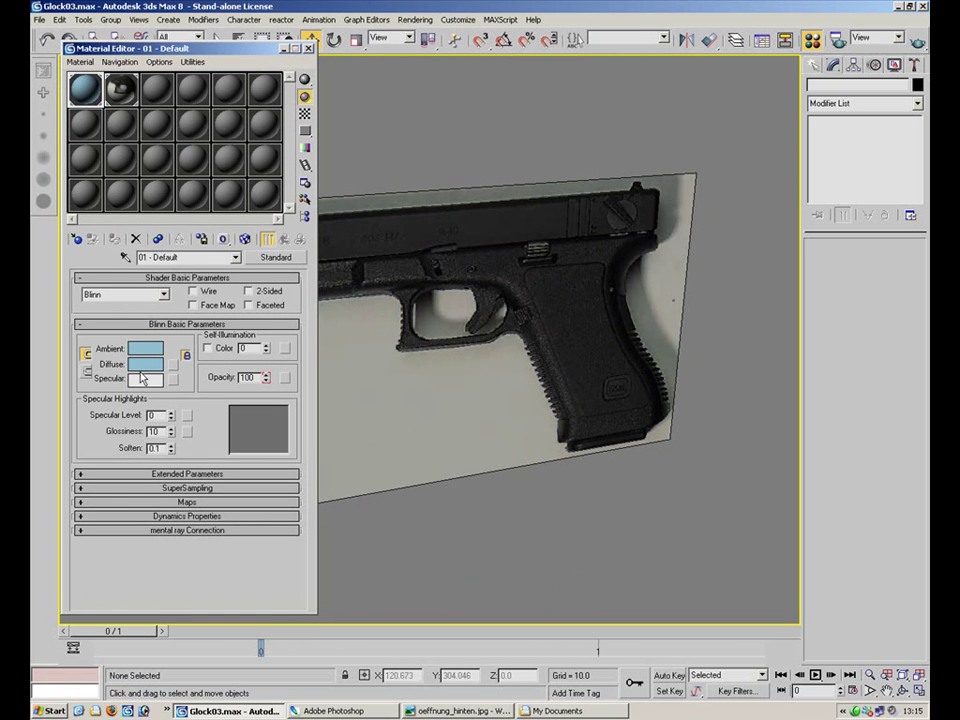
pyautogui.click(145, 364)
pyautogui.moveTo(372, 138); pyautogui.dragTo(375, 150)
pyautogui.click(350, 203)
pyautogui.click(308, 48)
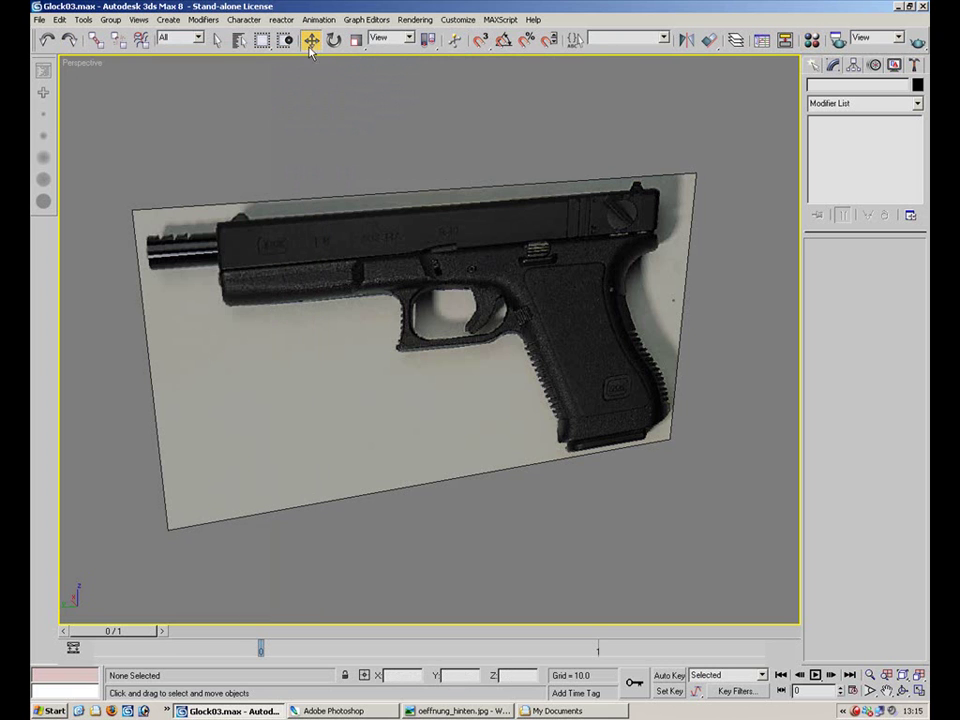